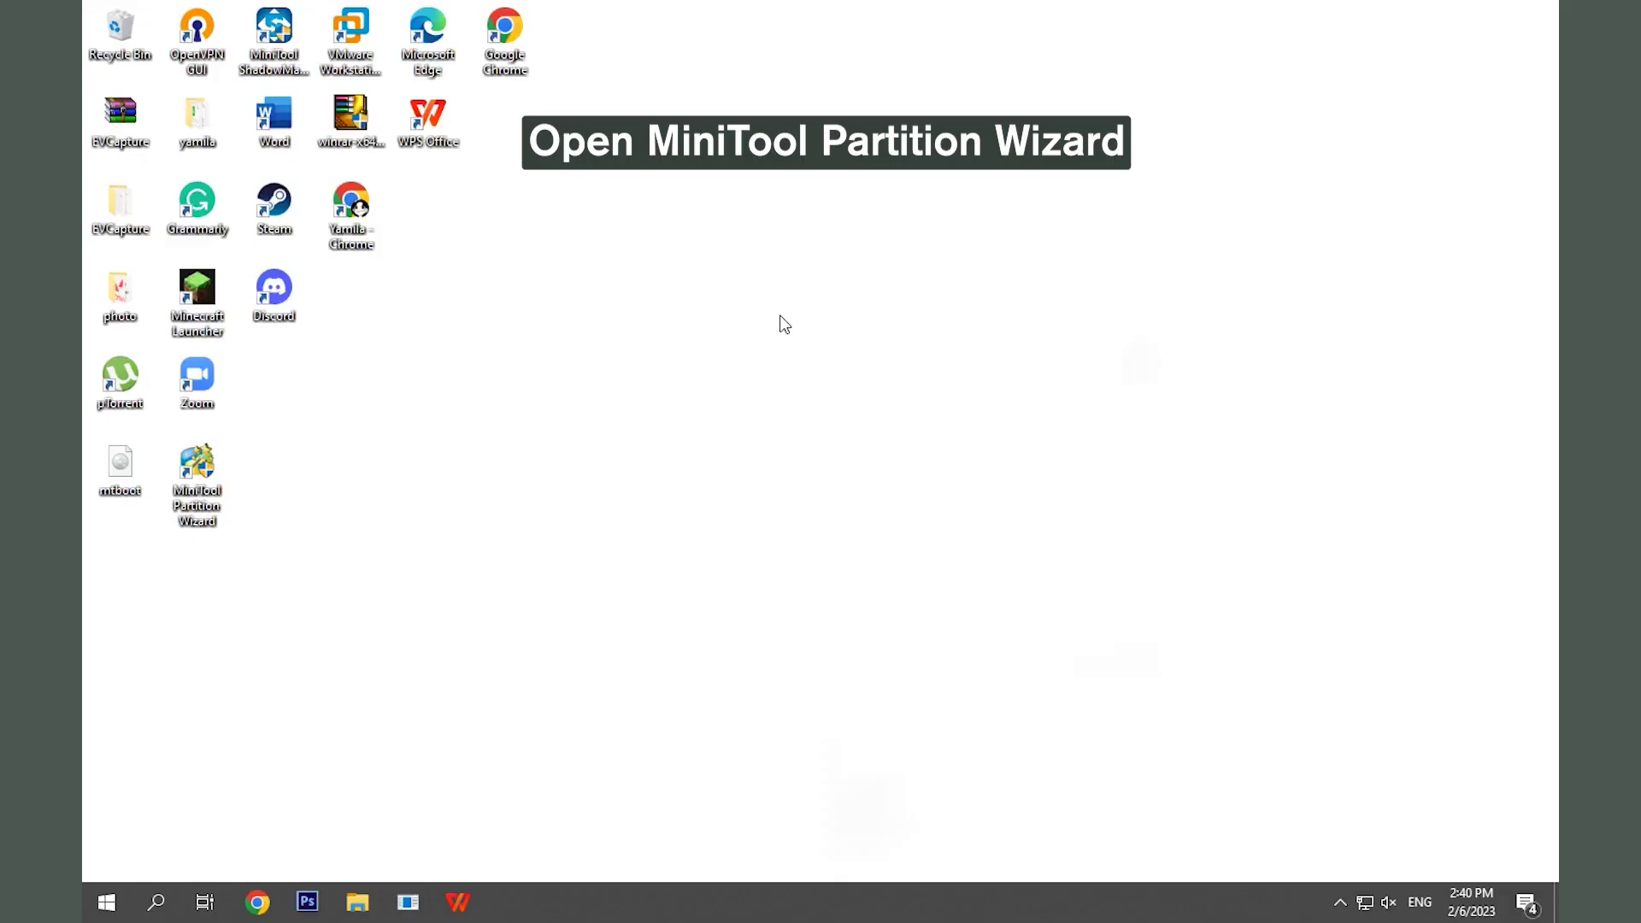
# Launch MiniTool Partition Wizard and start formatting Disk 2's G:NEW VOLUME partition.
pyautogui.doubleClick(197, 470)
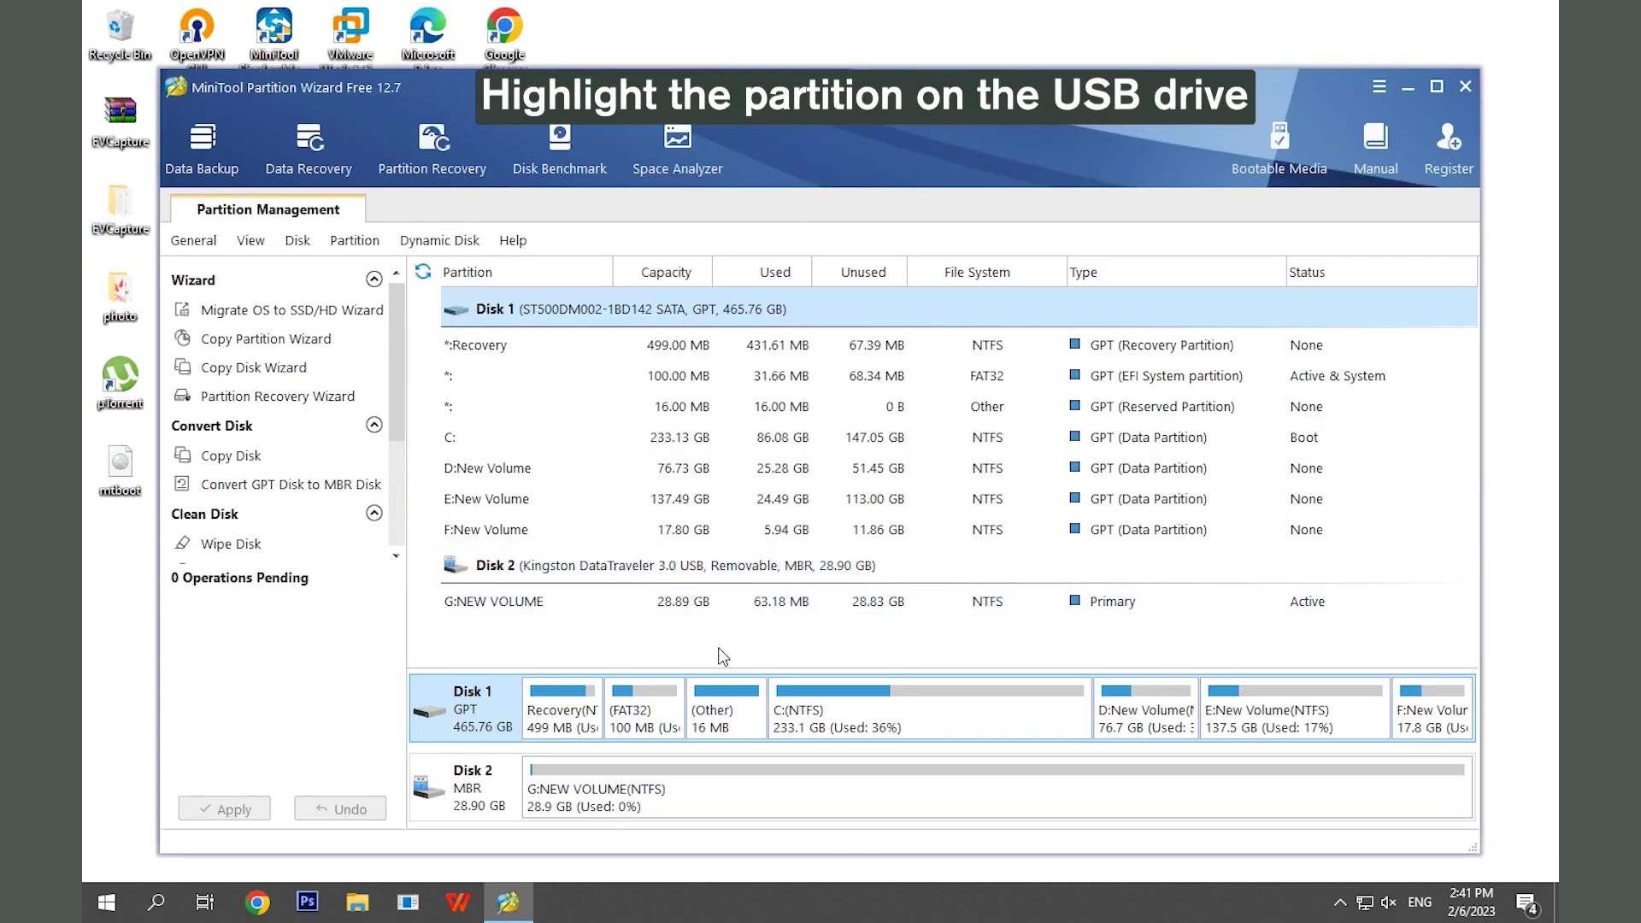
pyautogui.click(667, 793)
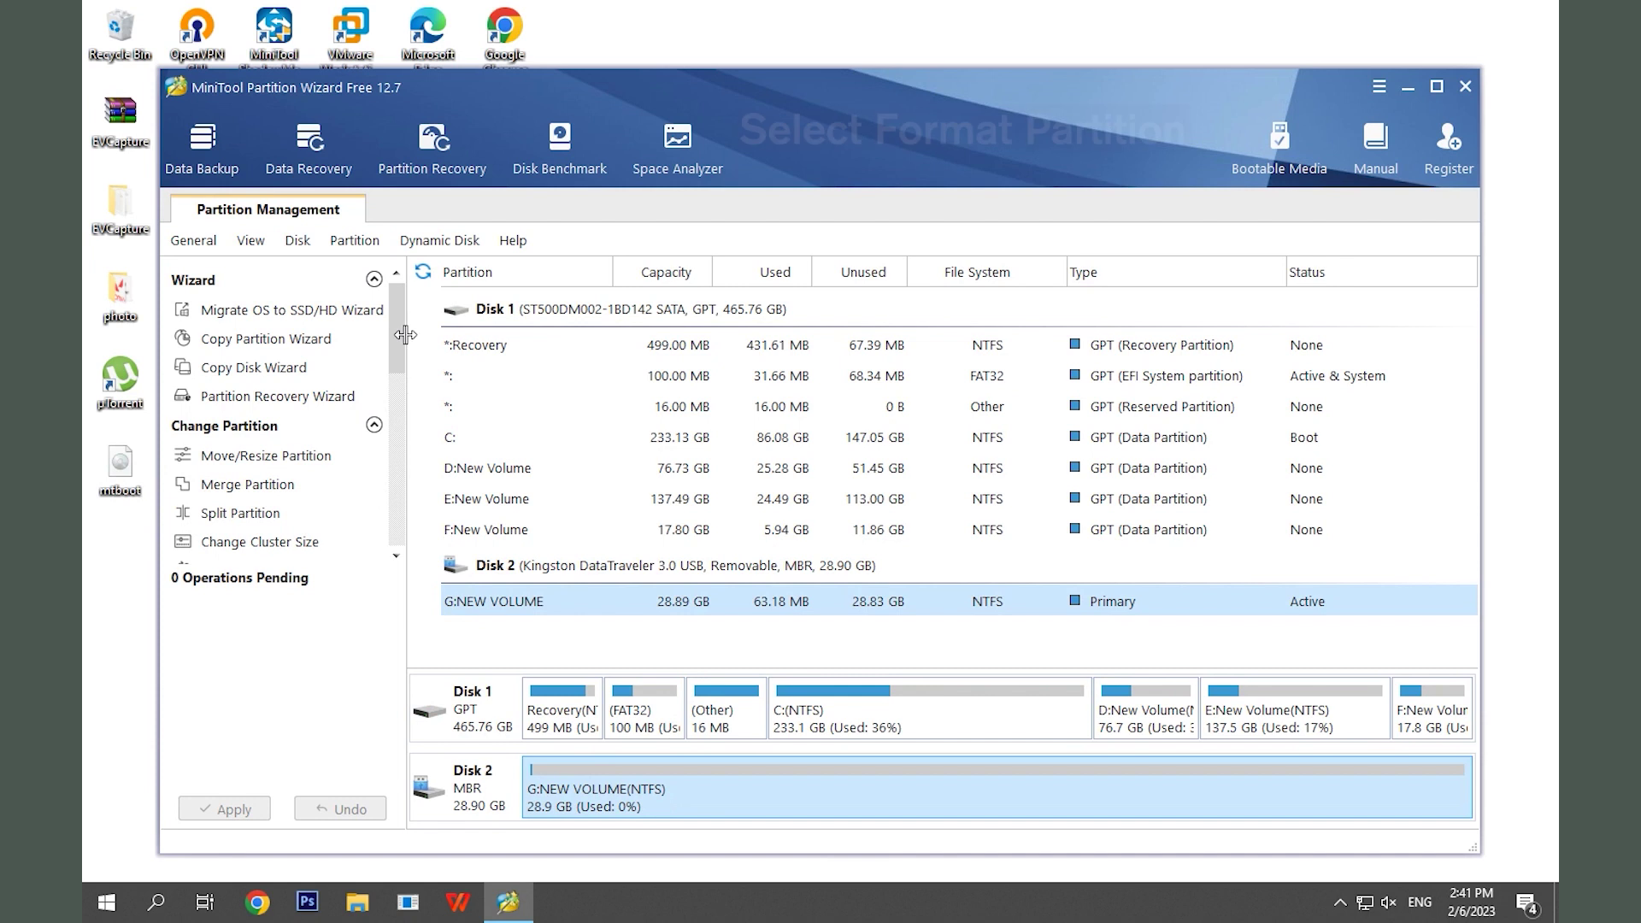
pyautogui.moveTo(399, 335); pyautogui.dragTo(398, 440)
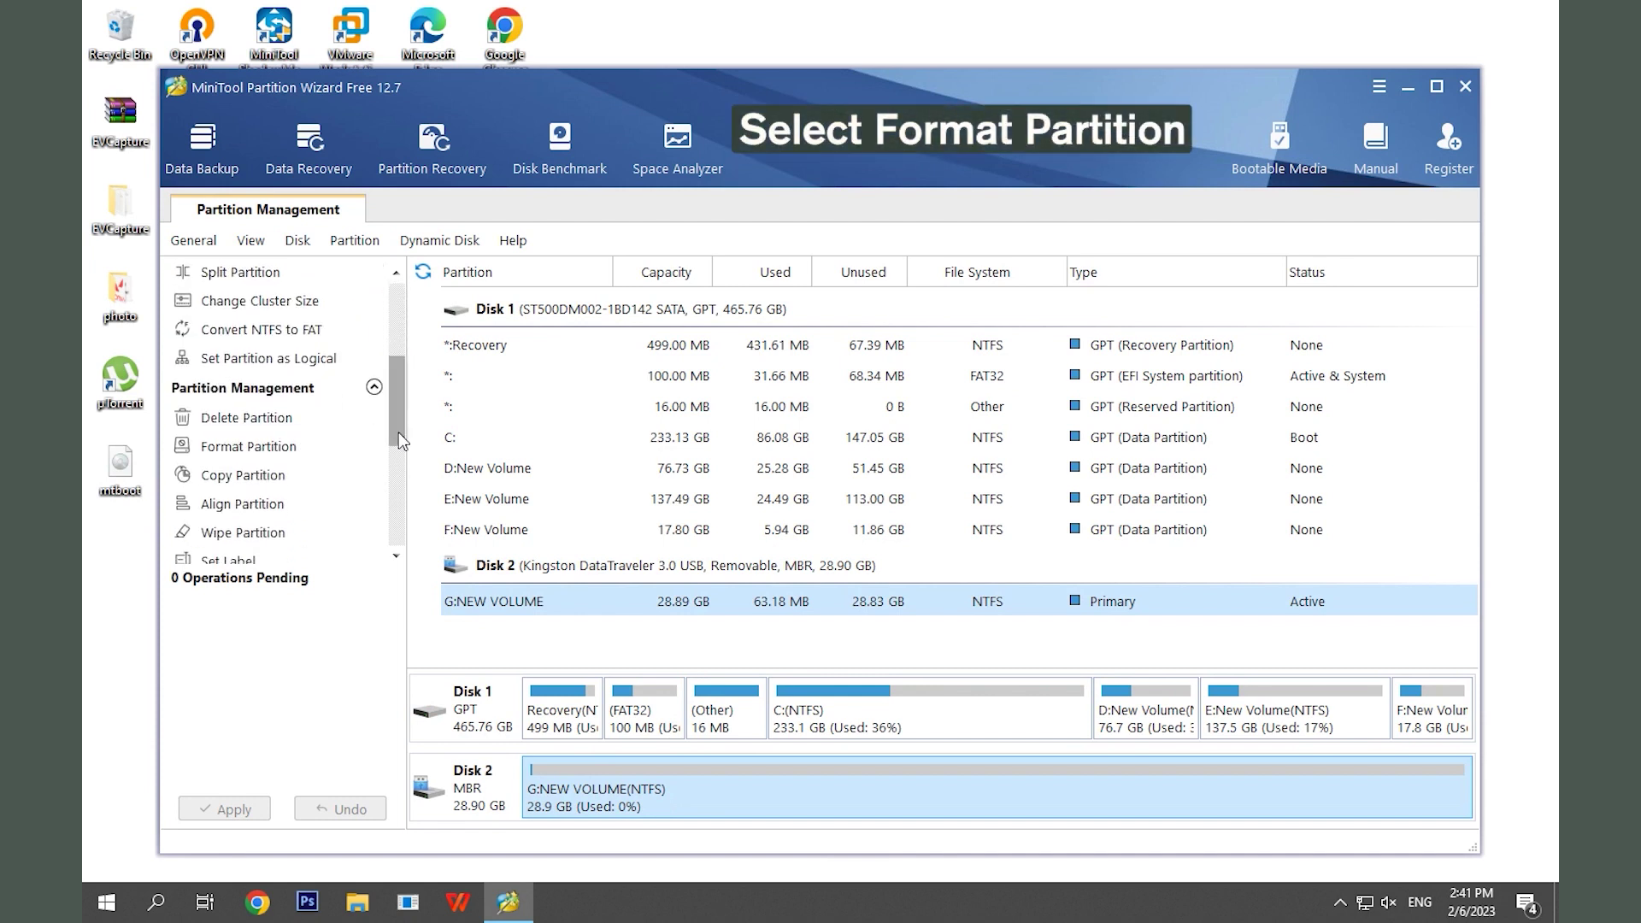
pyautogui.click(327, 451)
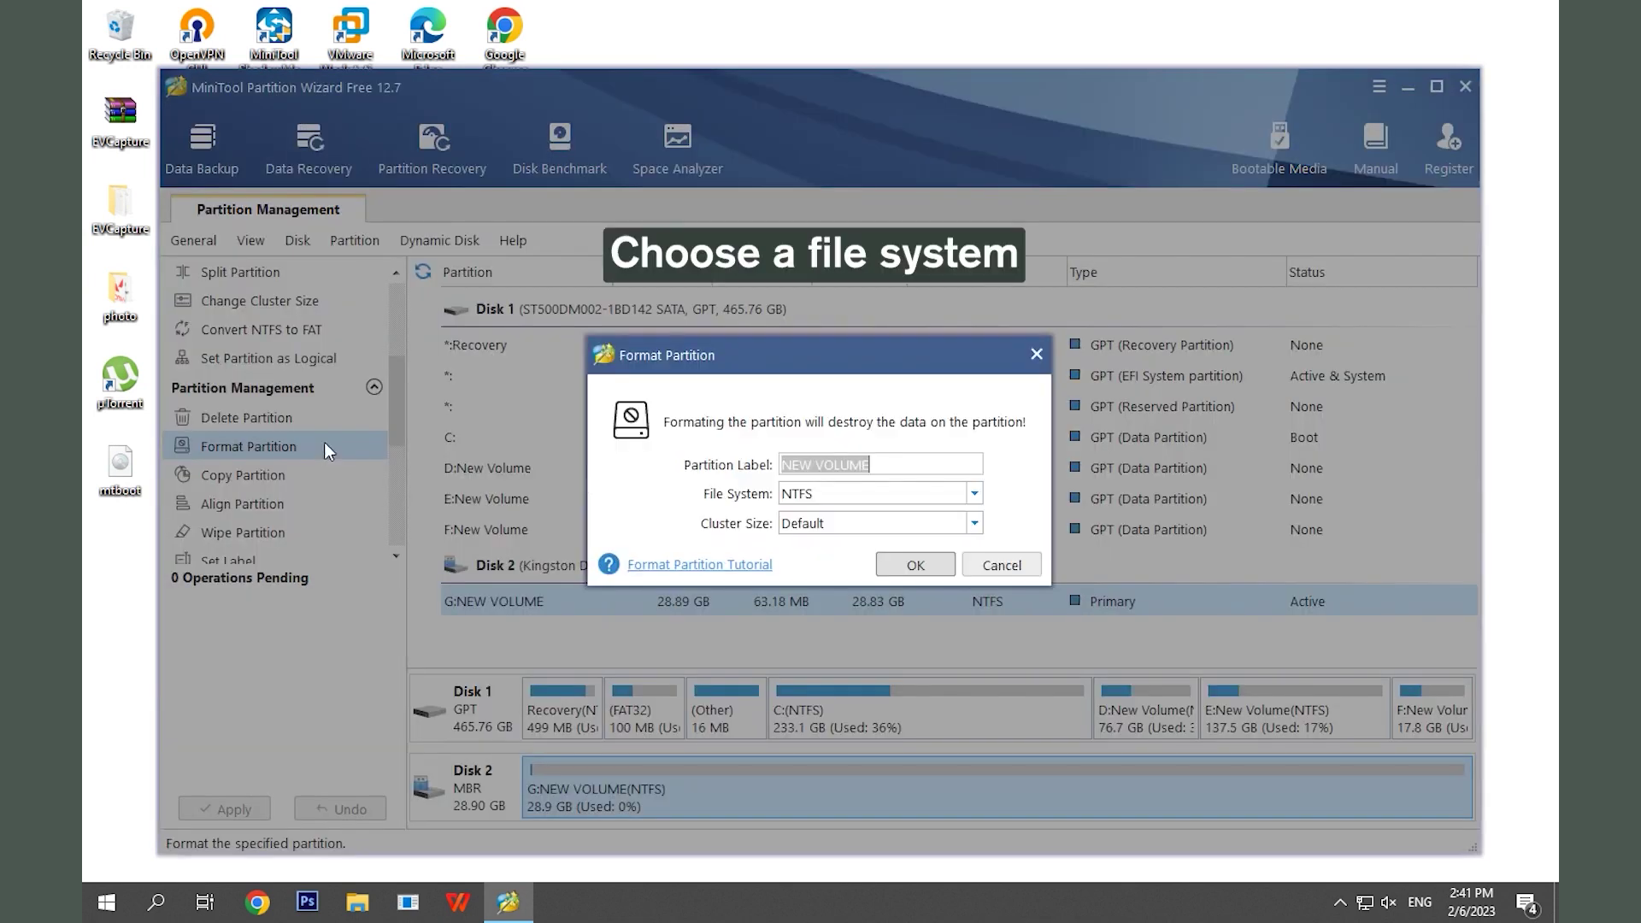
# Change G:NEW VOLUME's file system from NTFS to FAT32 and confirm the format settings.
pyautogui.click(975, 494)
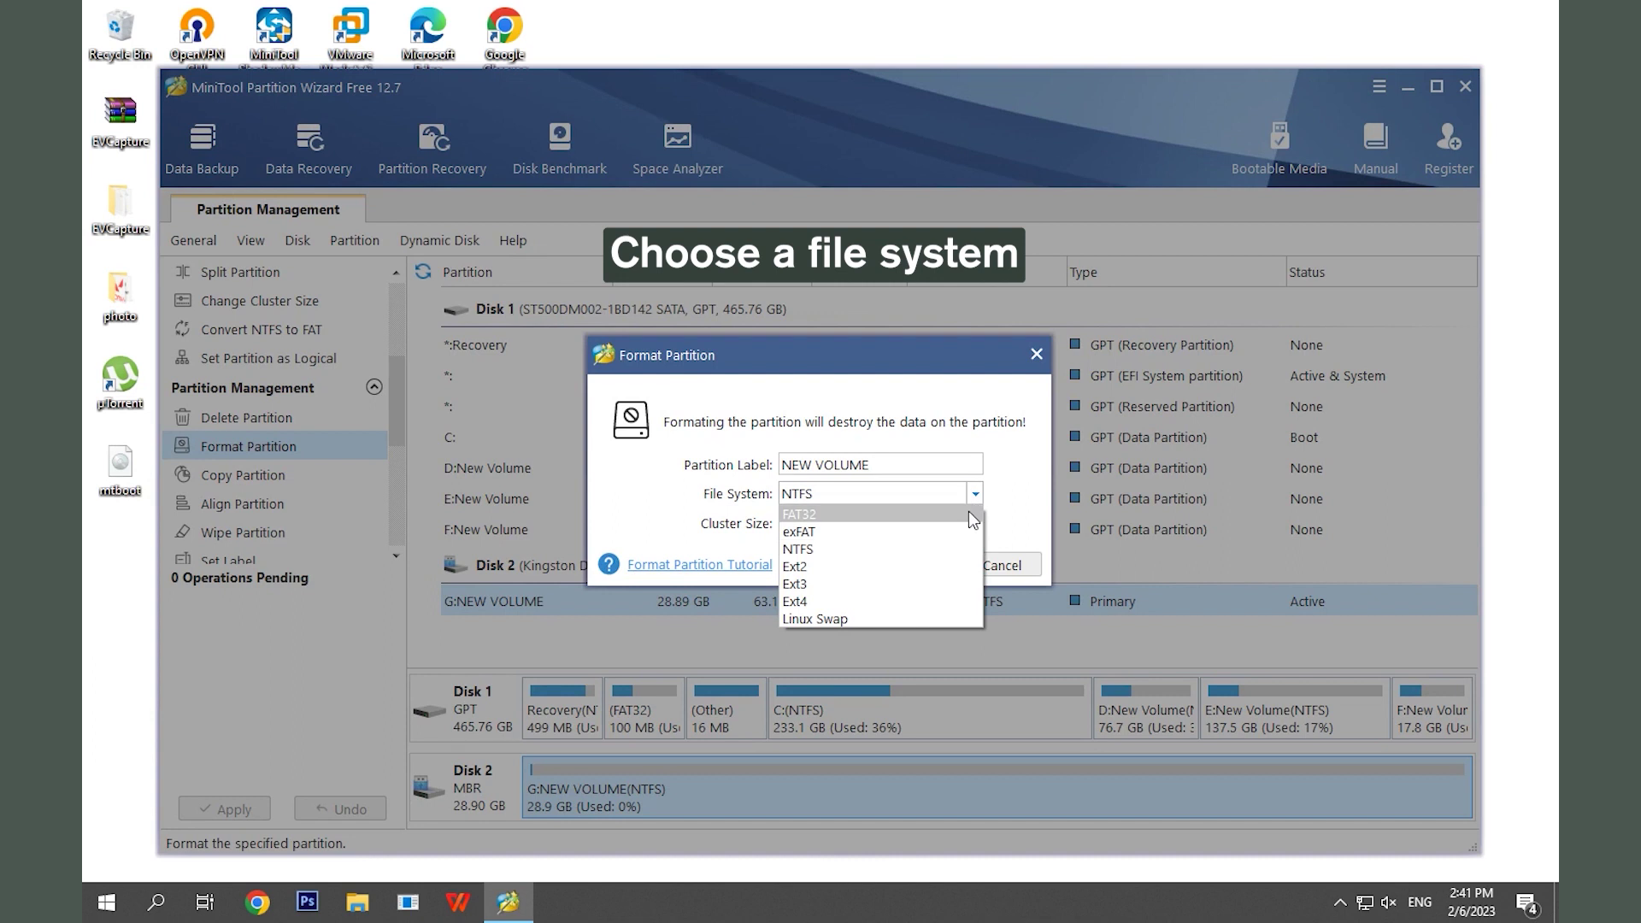
pyautogui.click(968, 511)
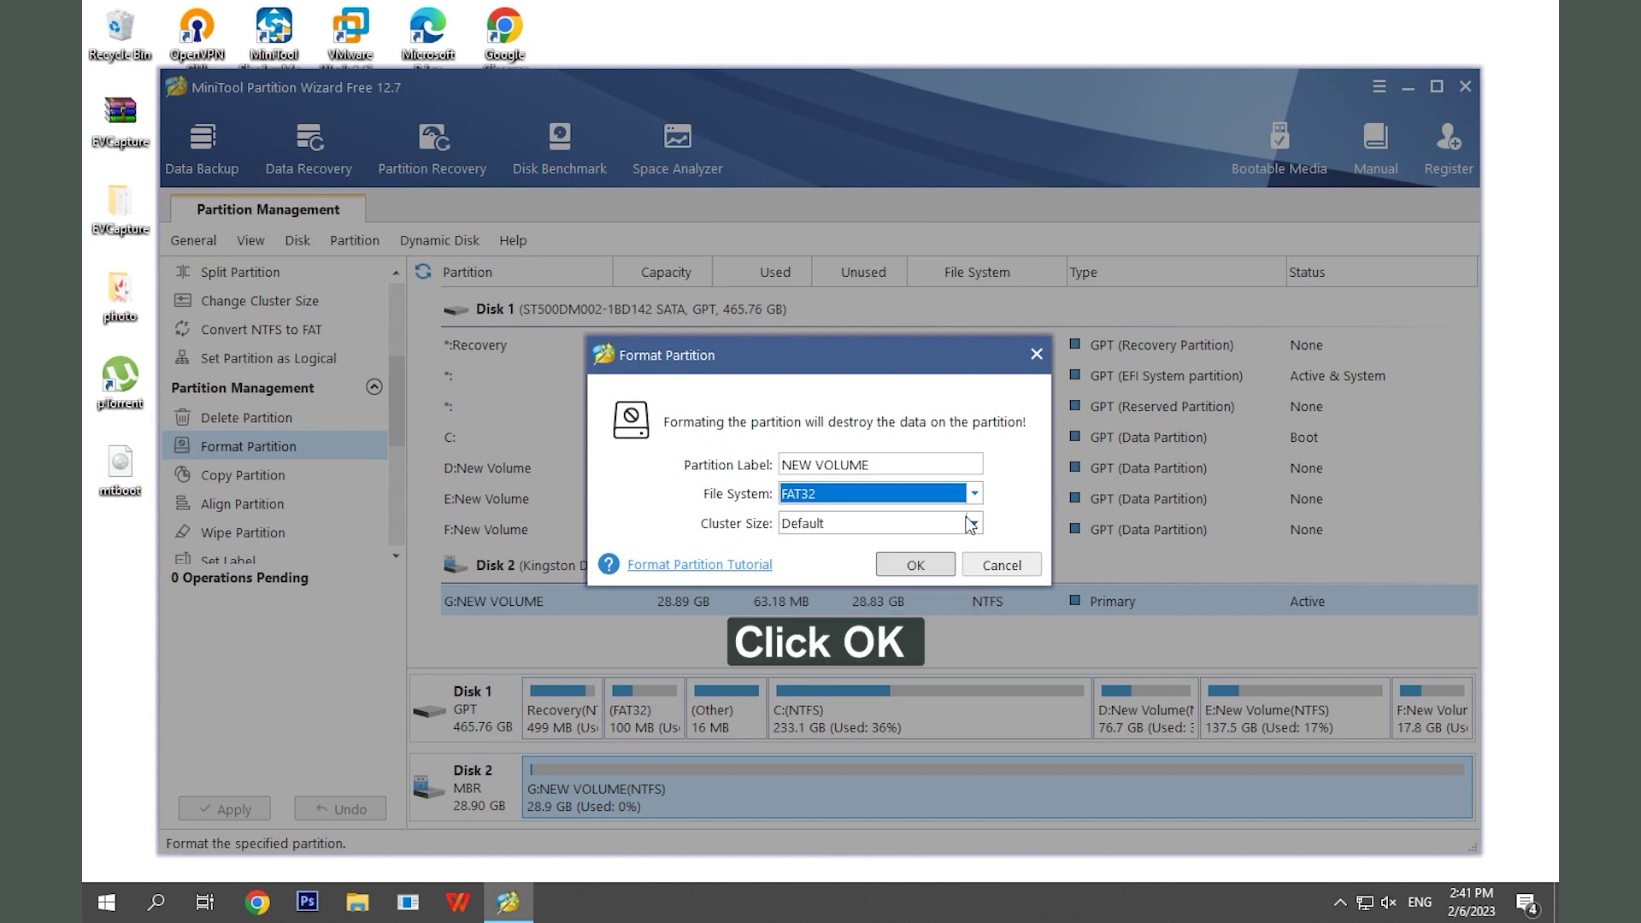
pyautogui.click(942, 562)
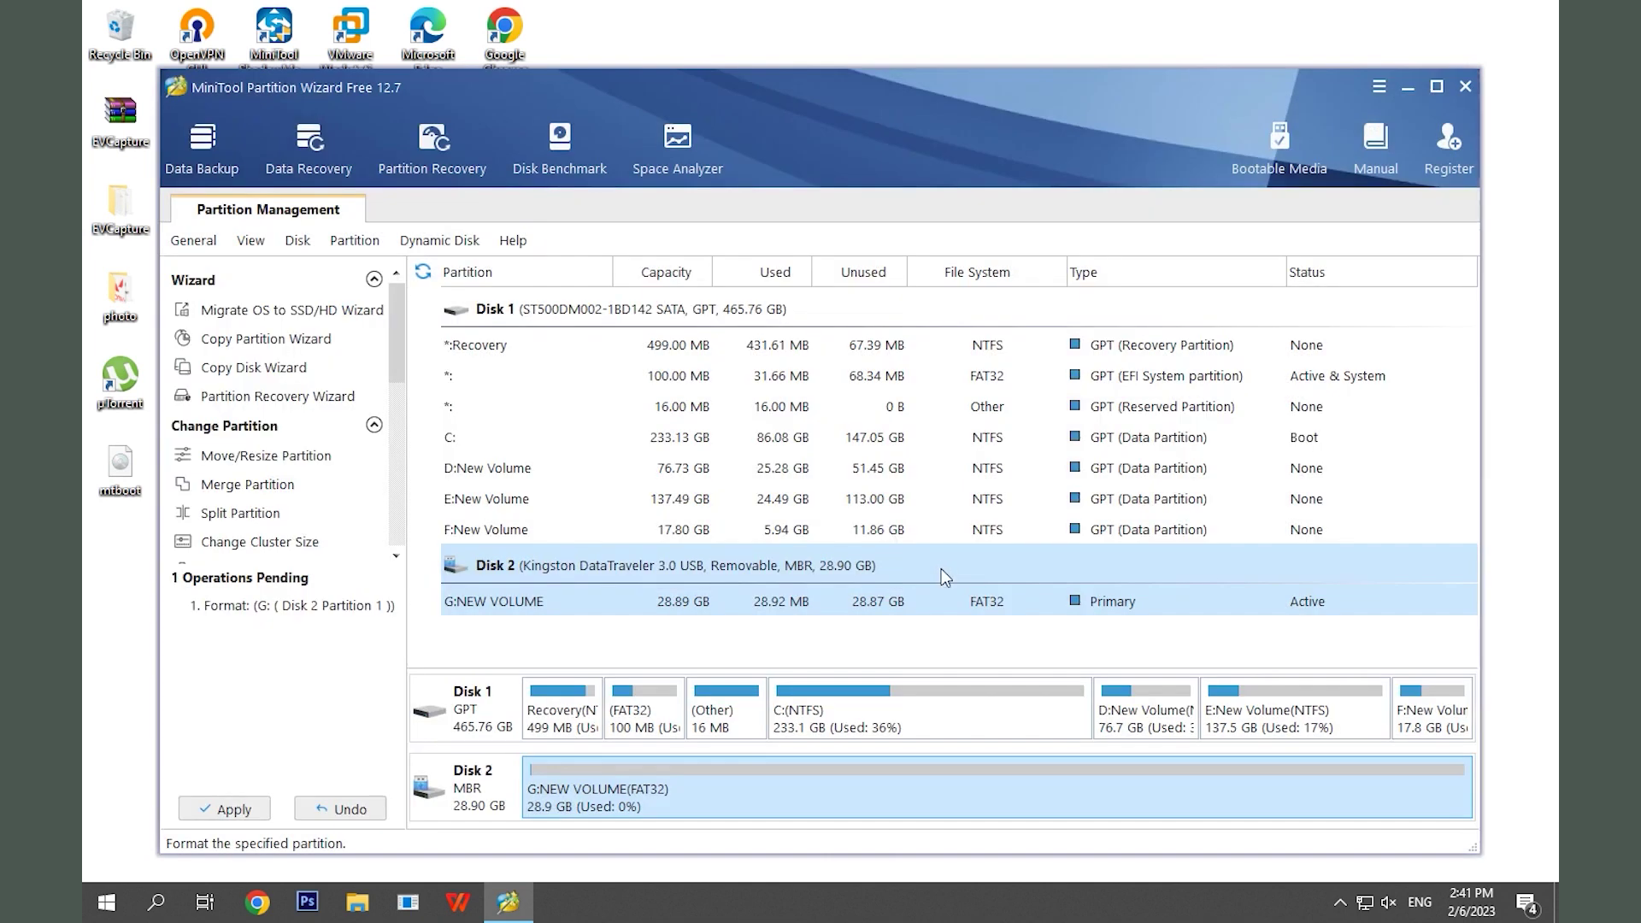
# Apply the queued FAT32 format and acknowledge the success message.
pyautogui.click(263, 804)
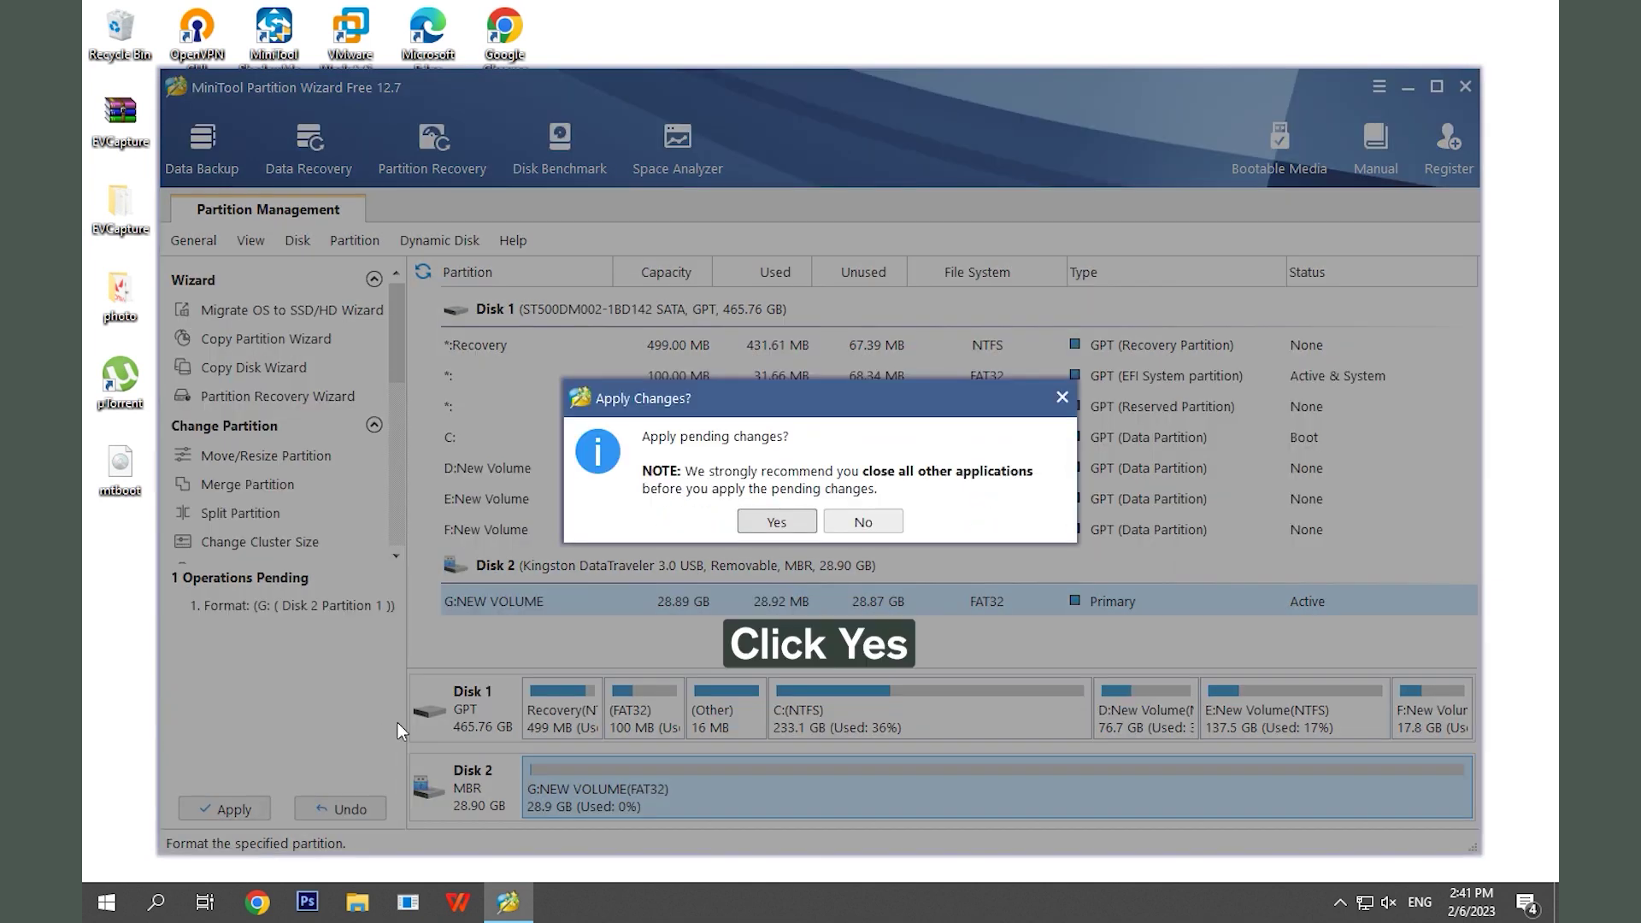
pyautogui.click(809, 532)
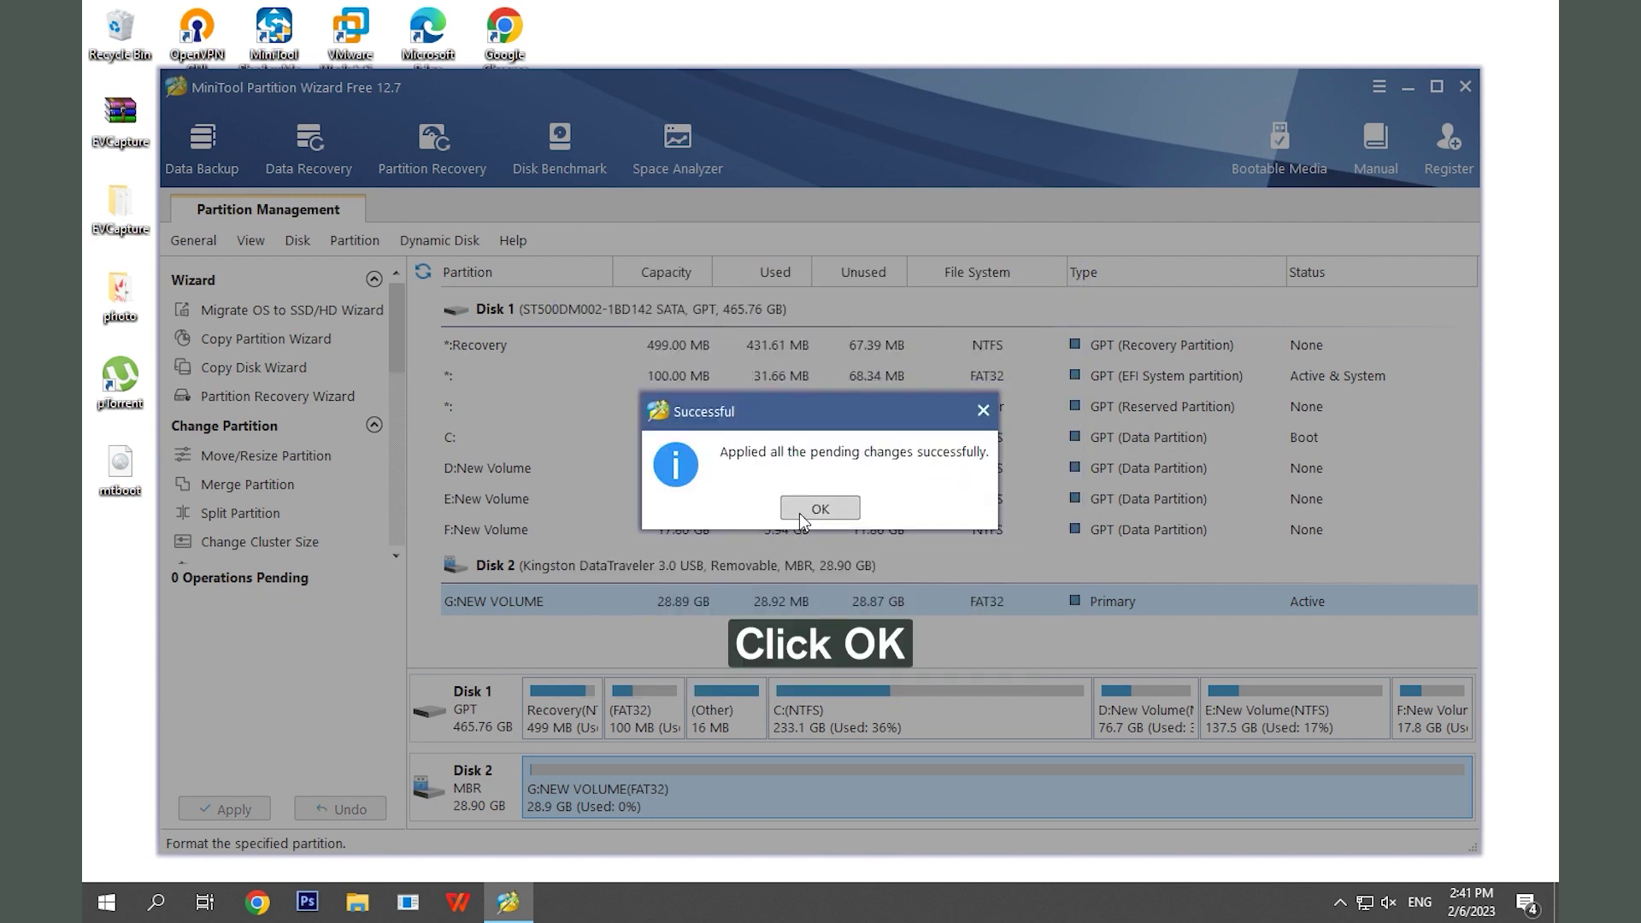
pyautogui.click(800, 511)
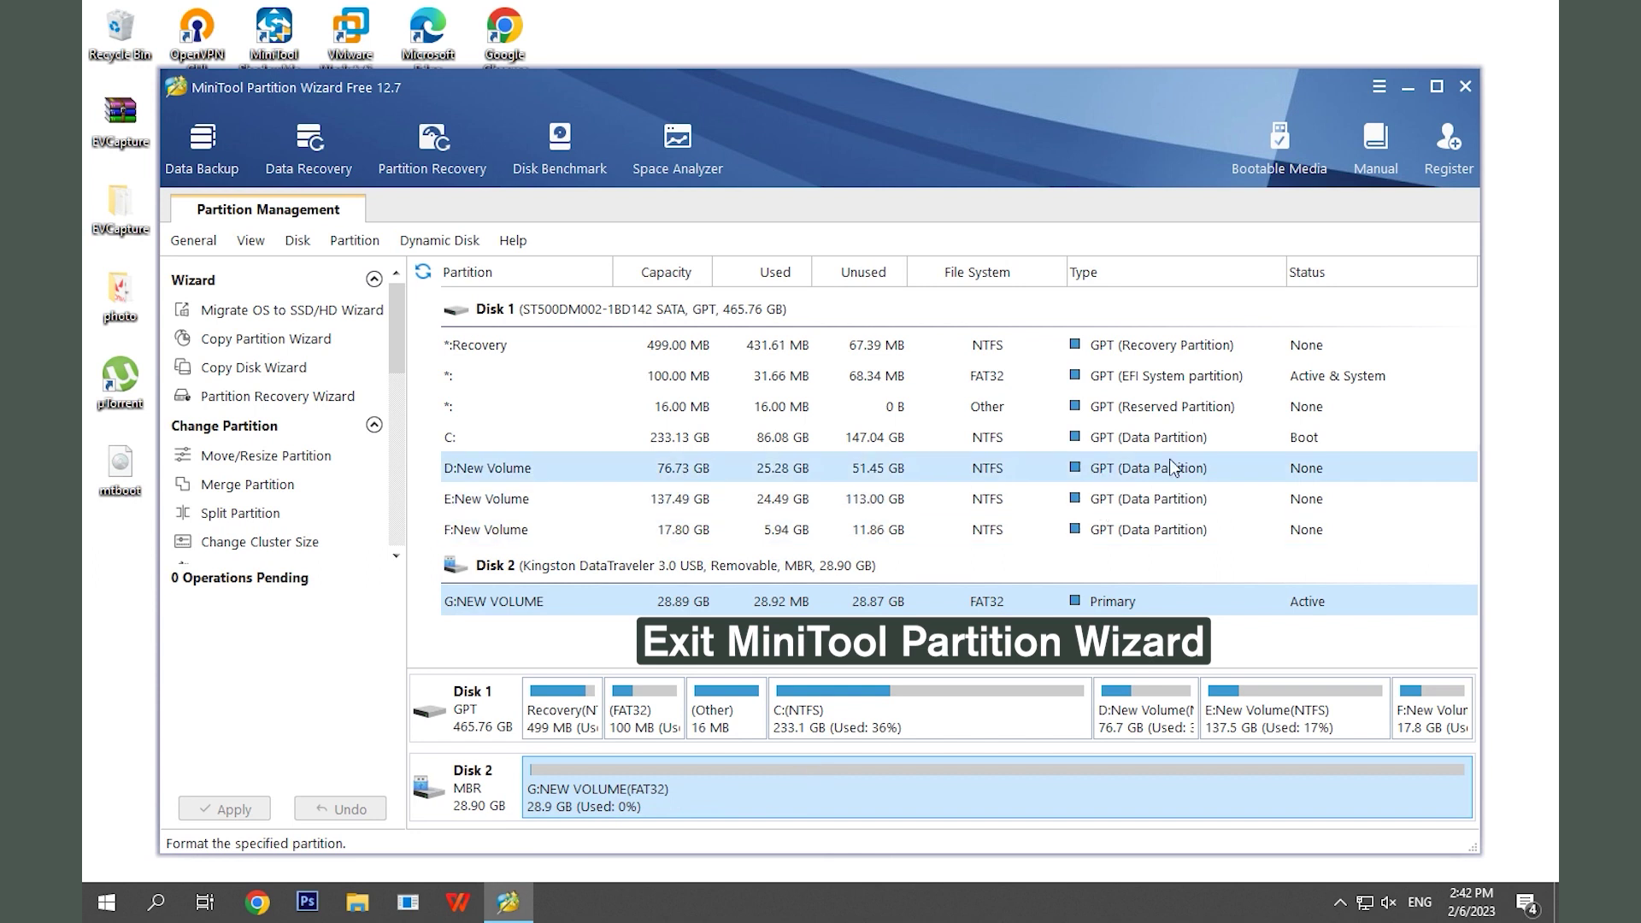
# Close MiniTool Partition Wizard and open Disk Management from the Win+X menu.
pyautogui.click(1460, 89)
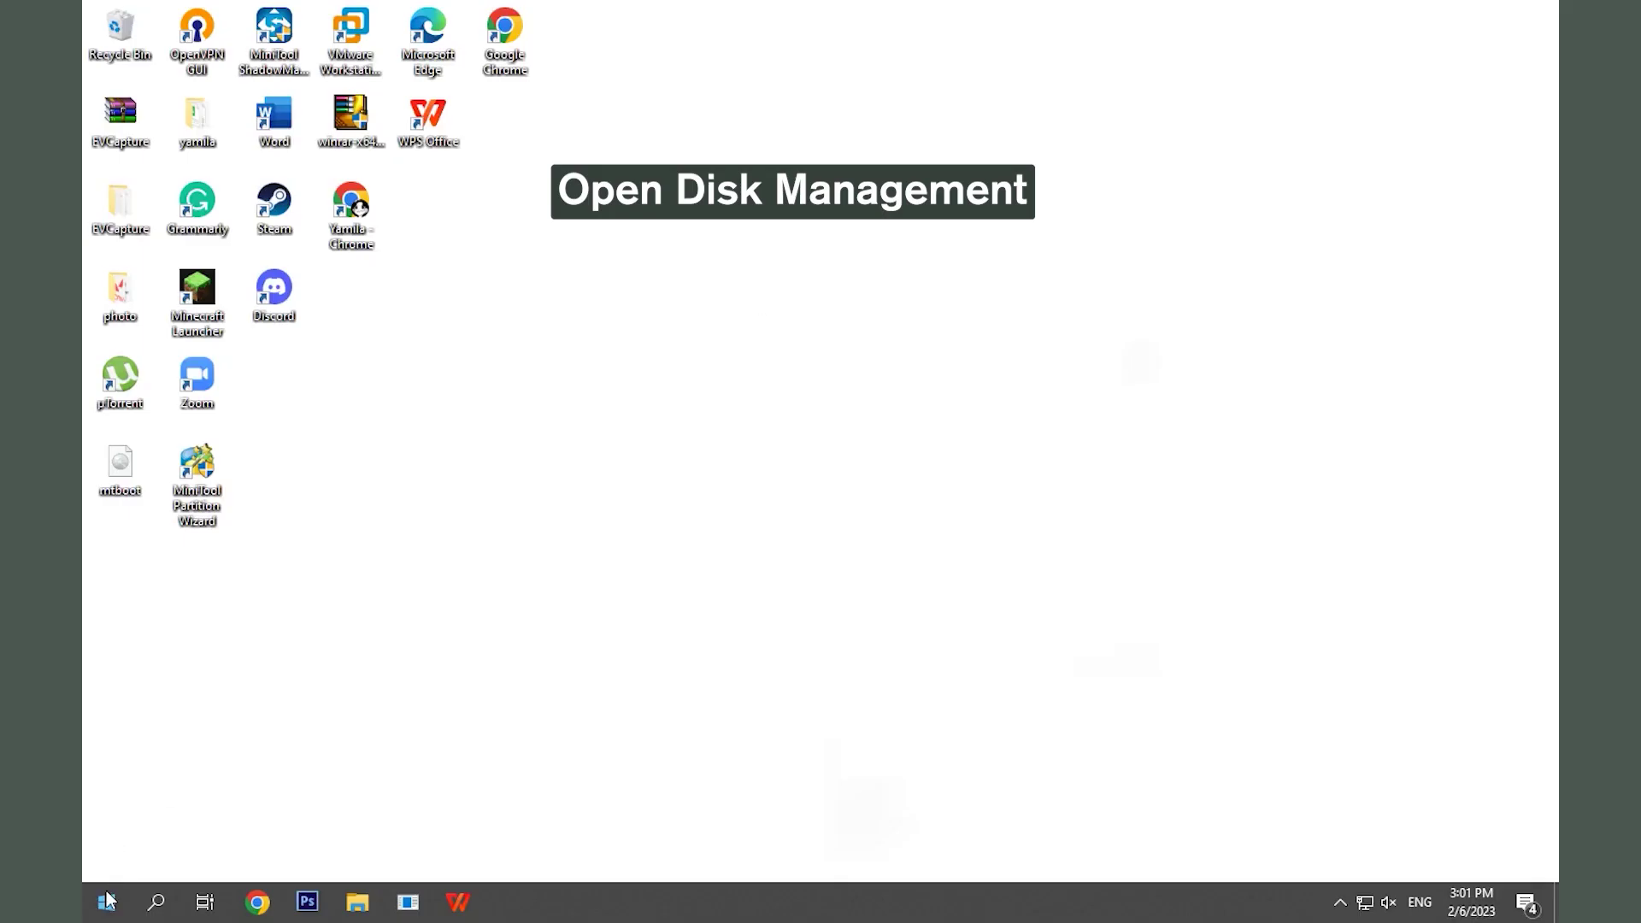
pyautogui.rightClick(107, 901)
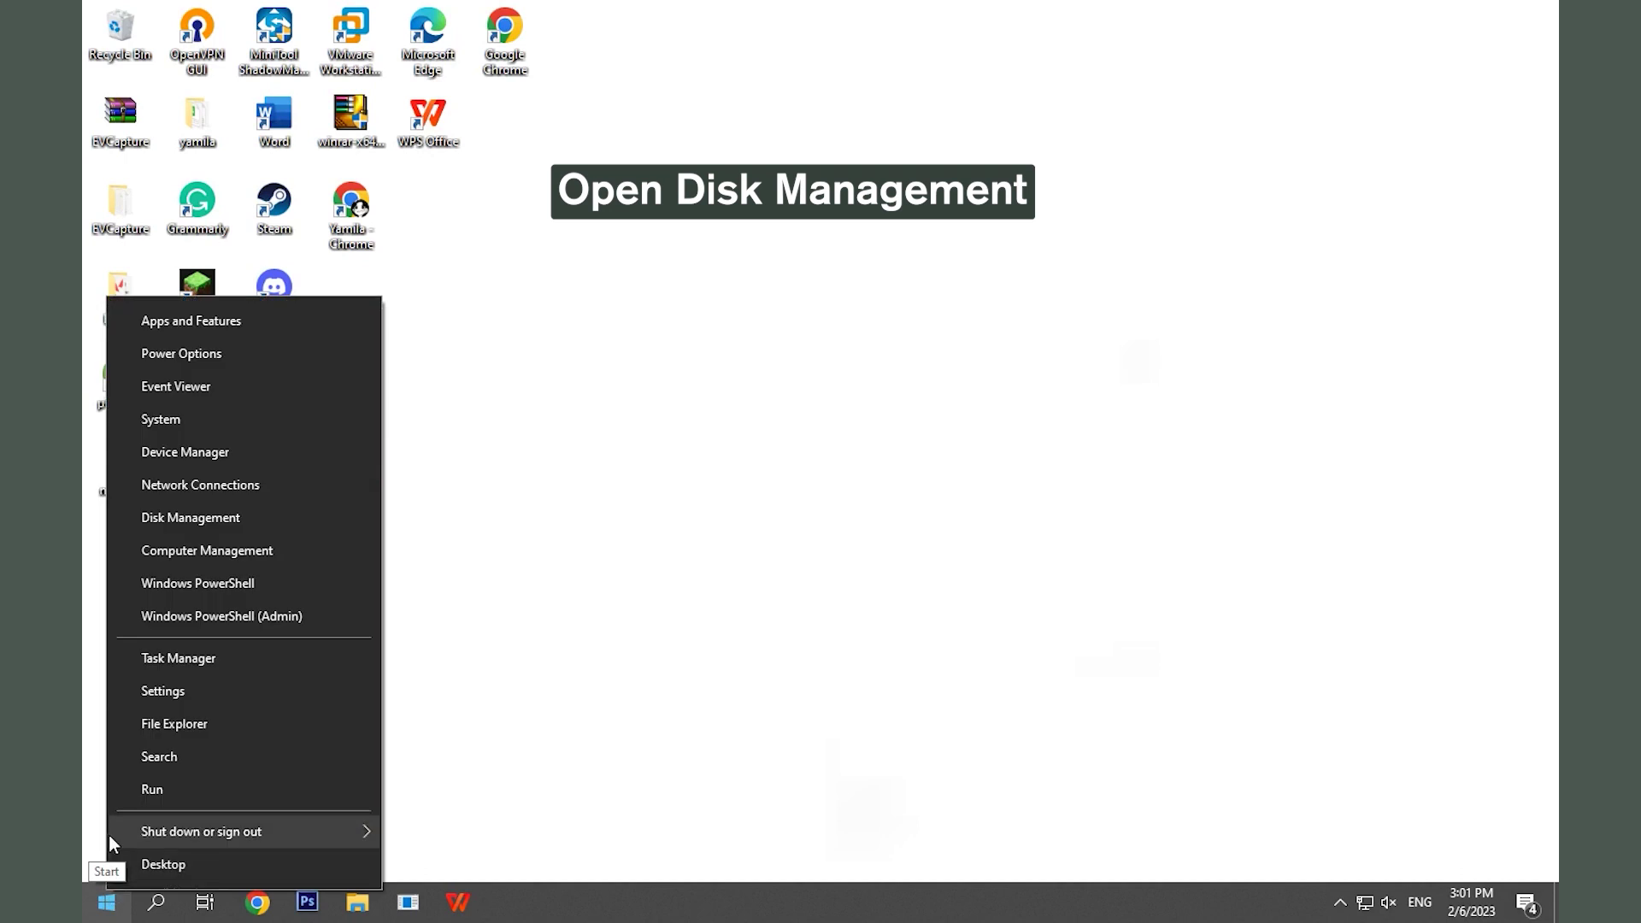
pyautogui.click(130, 525)
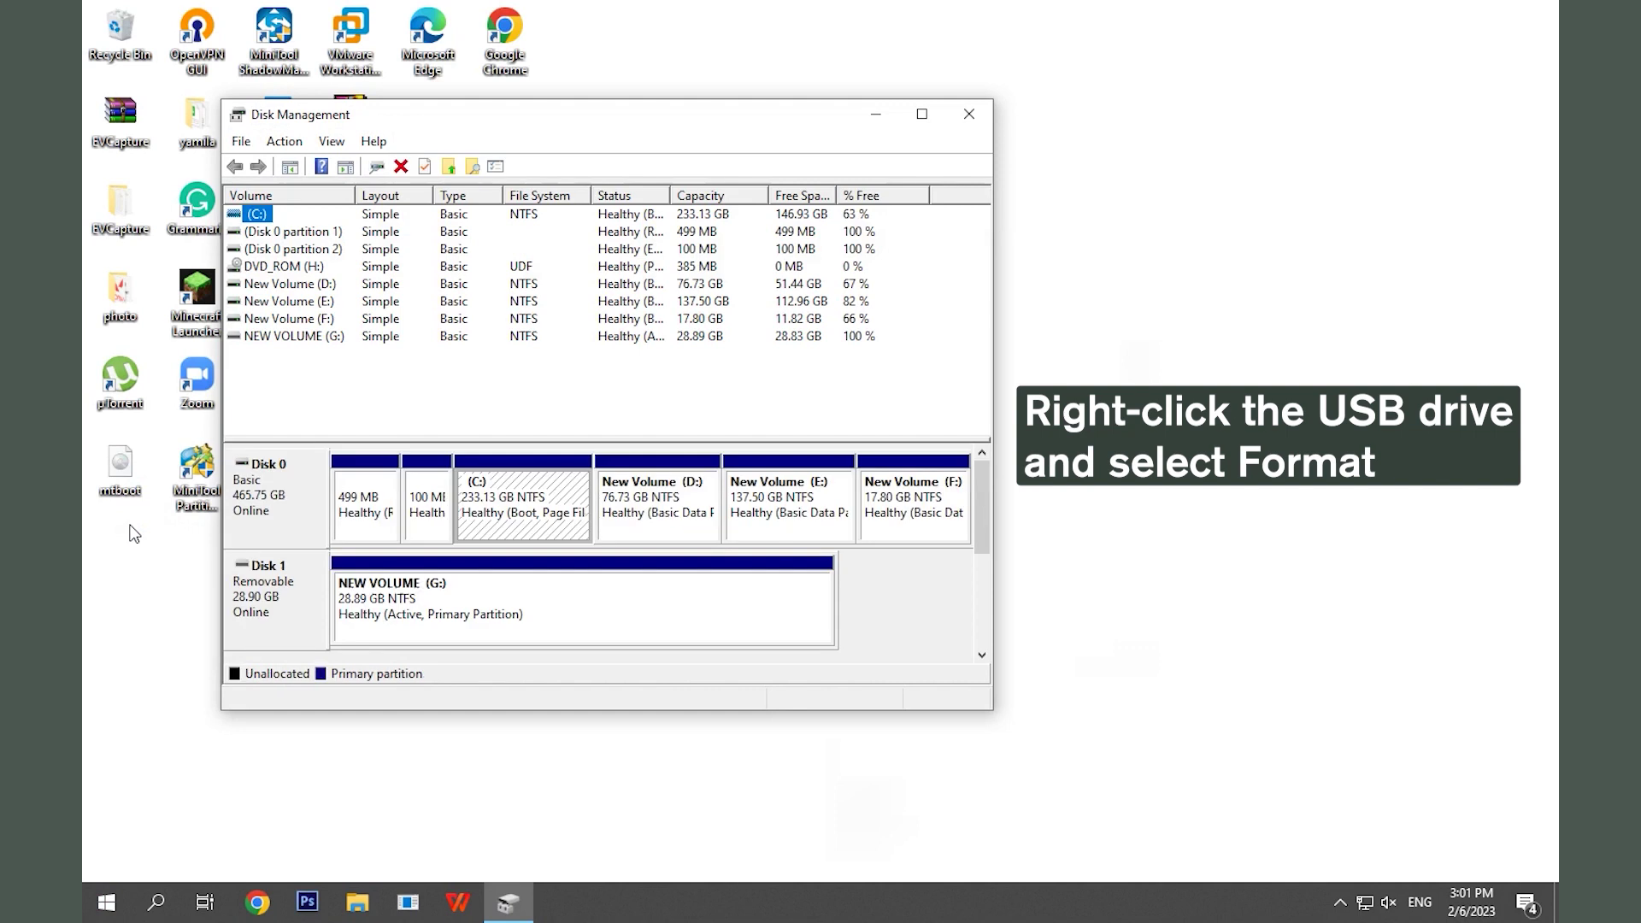
# Open the Format dialog for NEW VOLUME (G:), accepting the active-partition warning.
pyautogui.rightClick(481, 612)
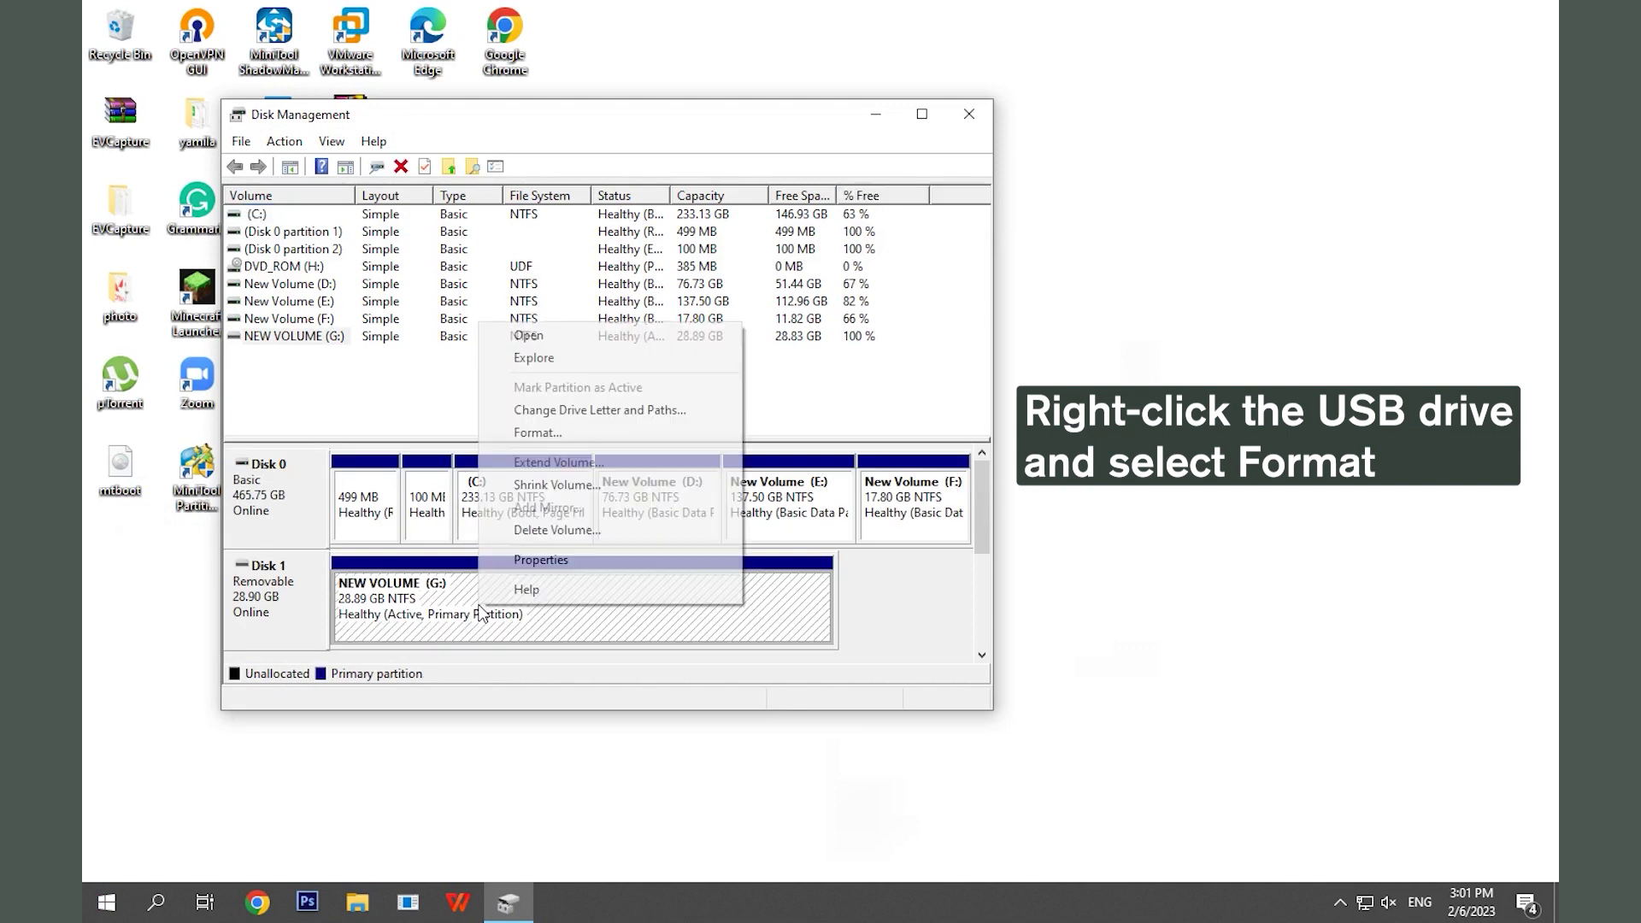
pyautogui.click(503, 437)
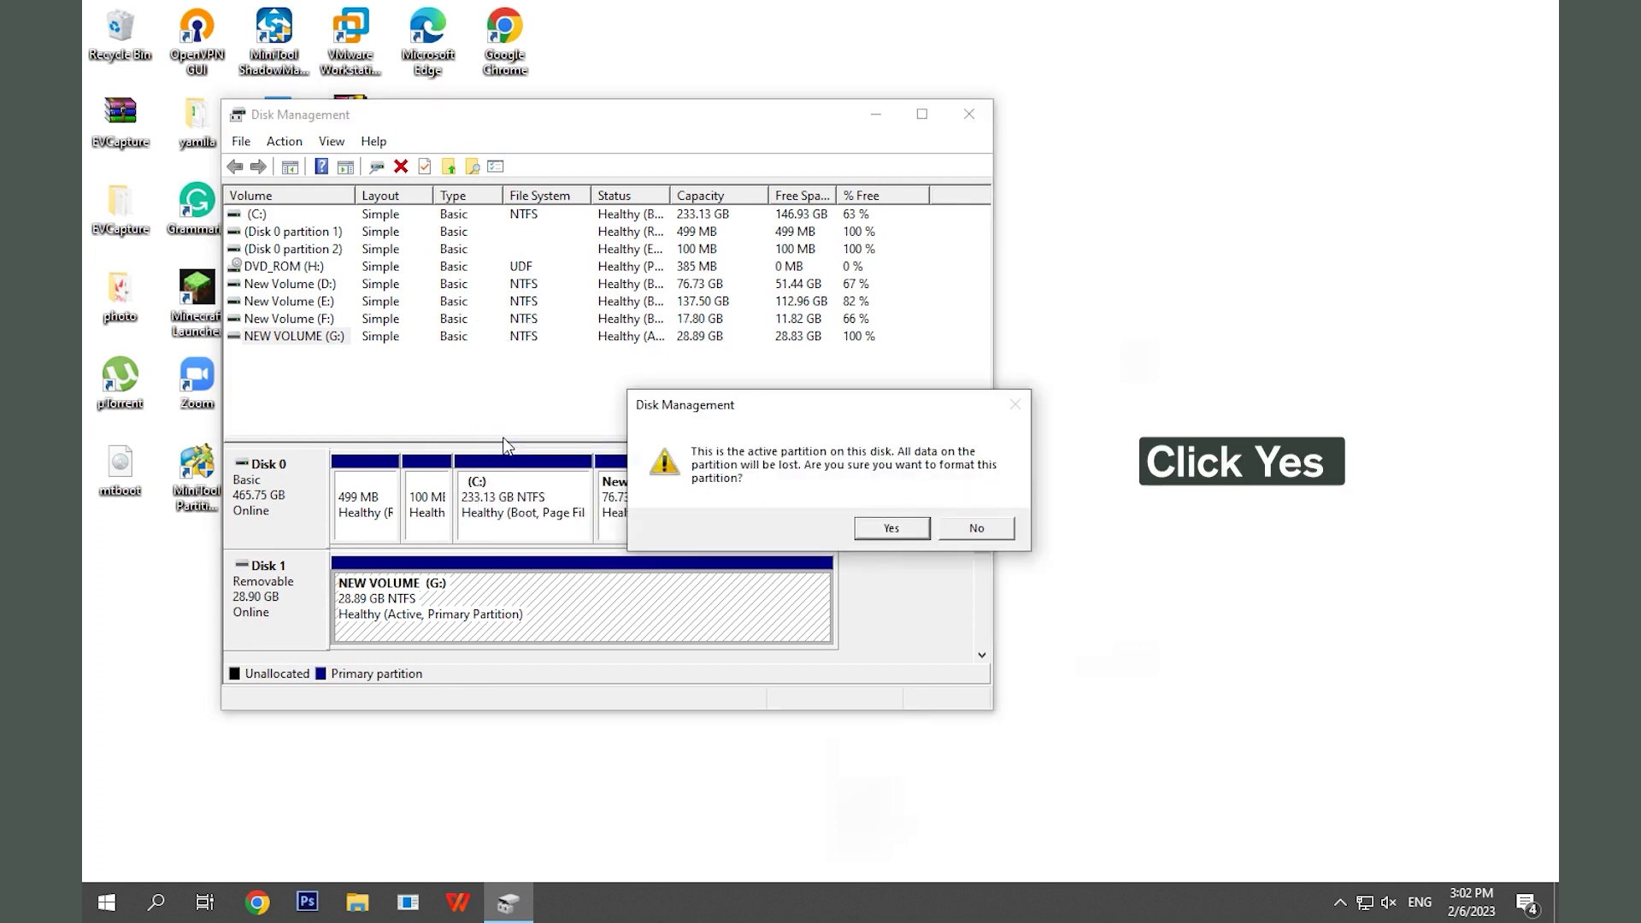
pyautogui.click(921, 527)
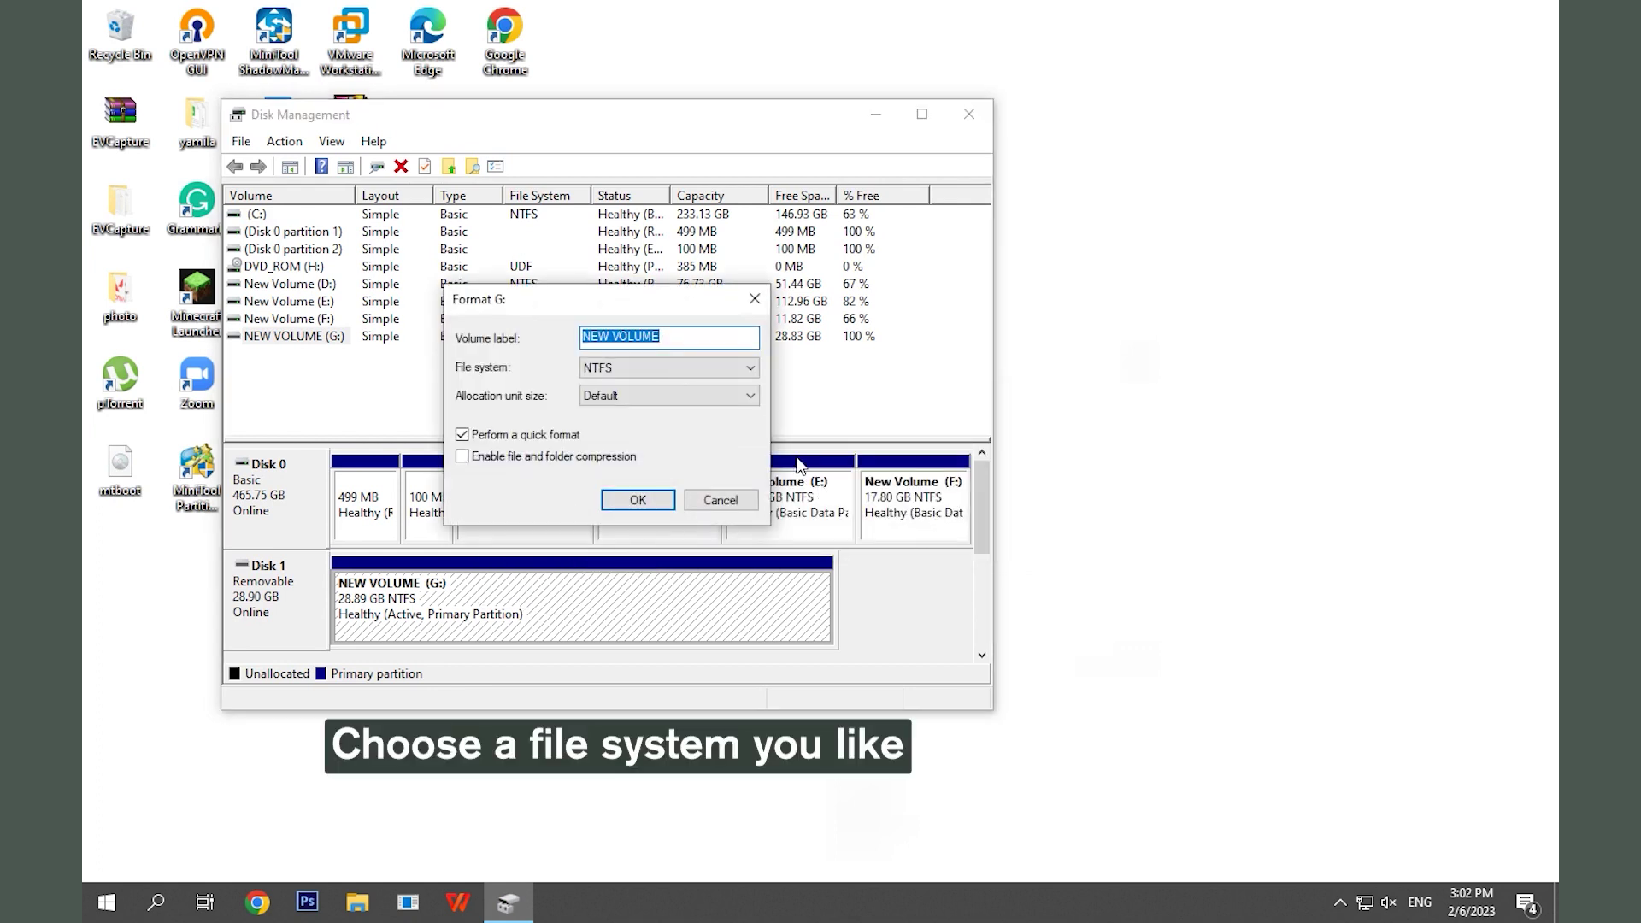
# Quick-format G: as FAT32 and accept the data-loss warning.
pyautogui.click(752, 373)
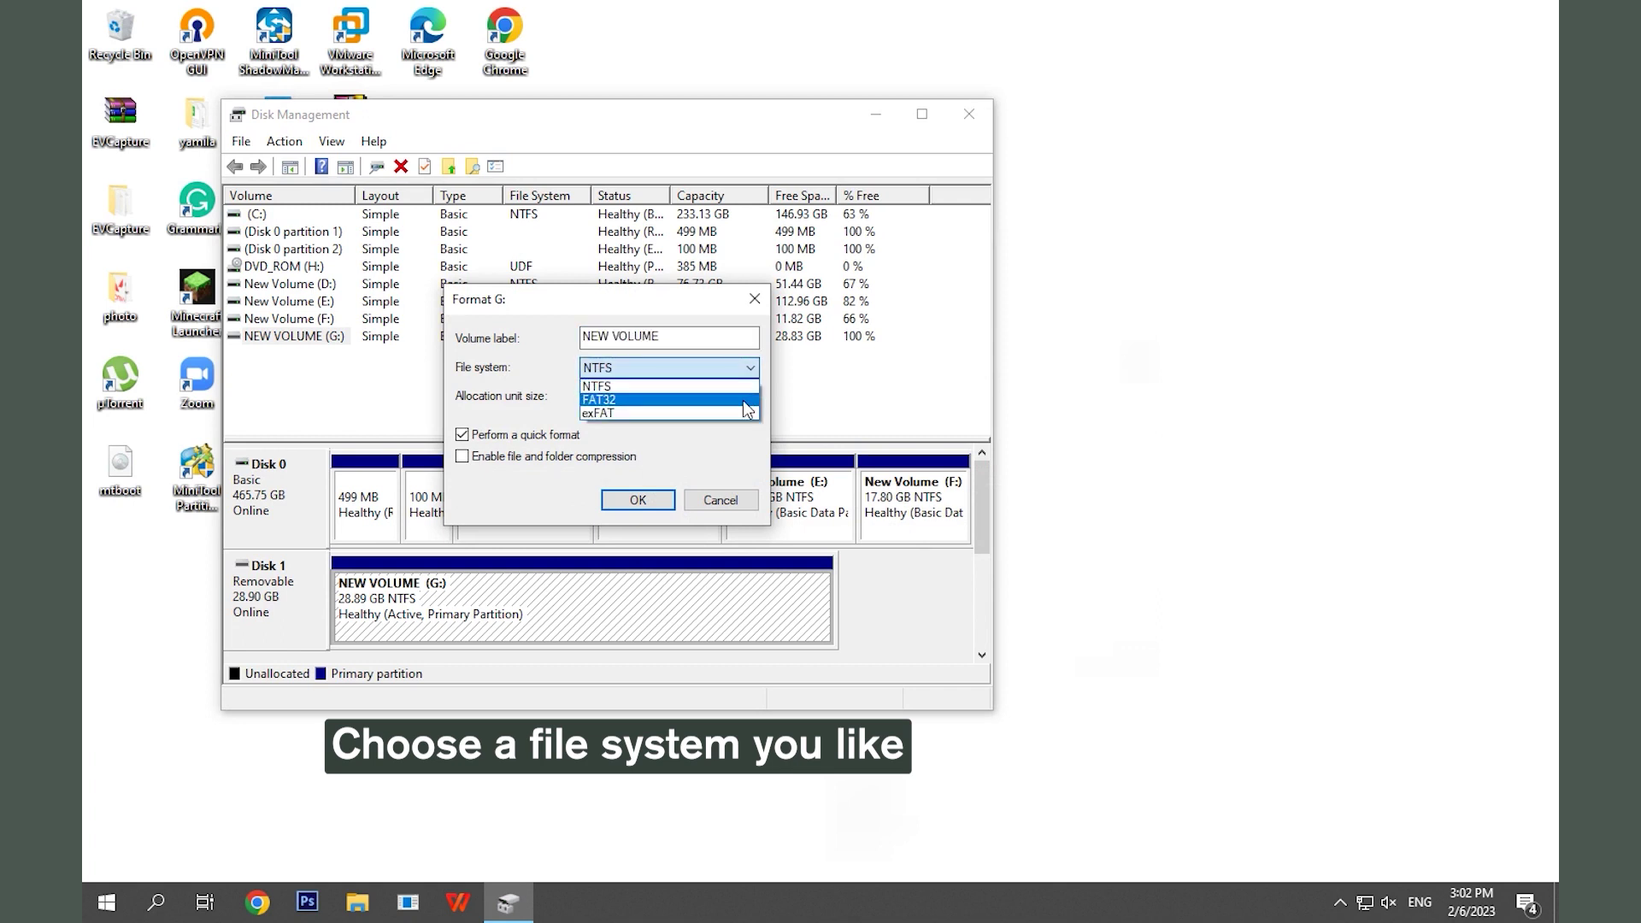
pyautogui.click(744, 401)
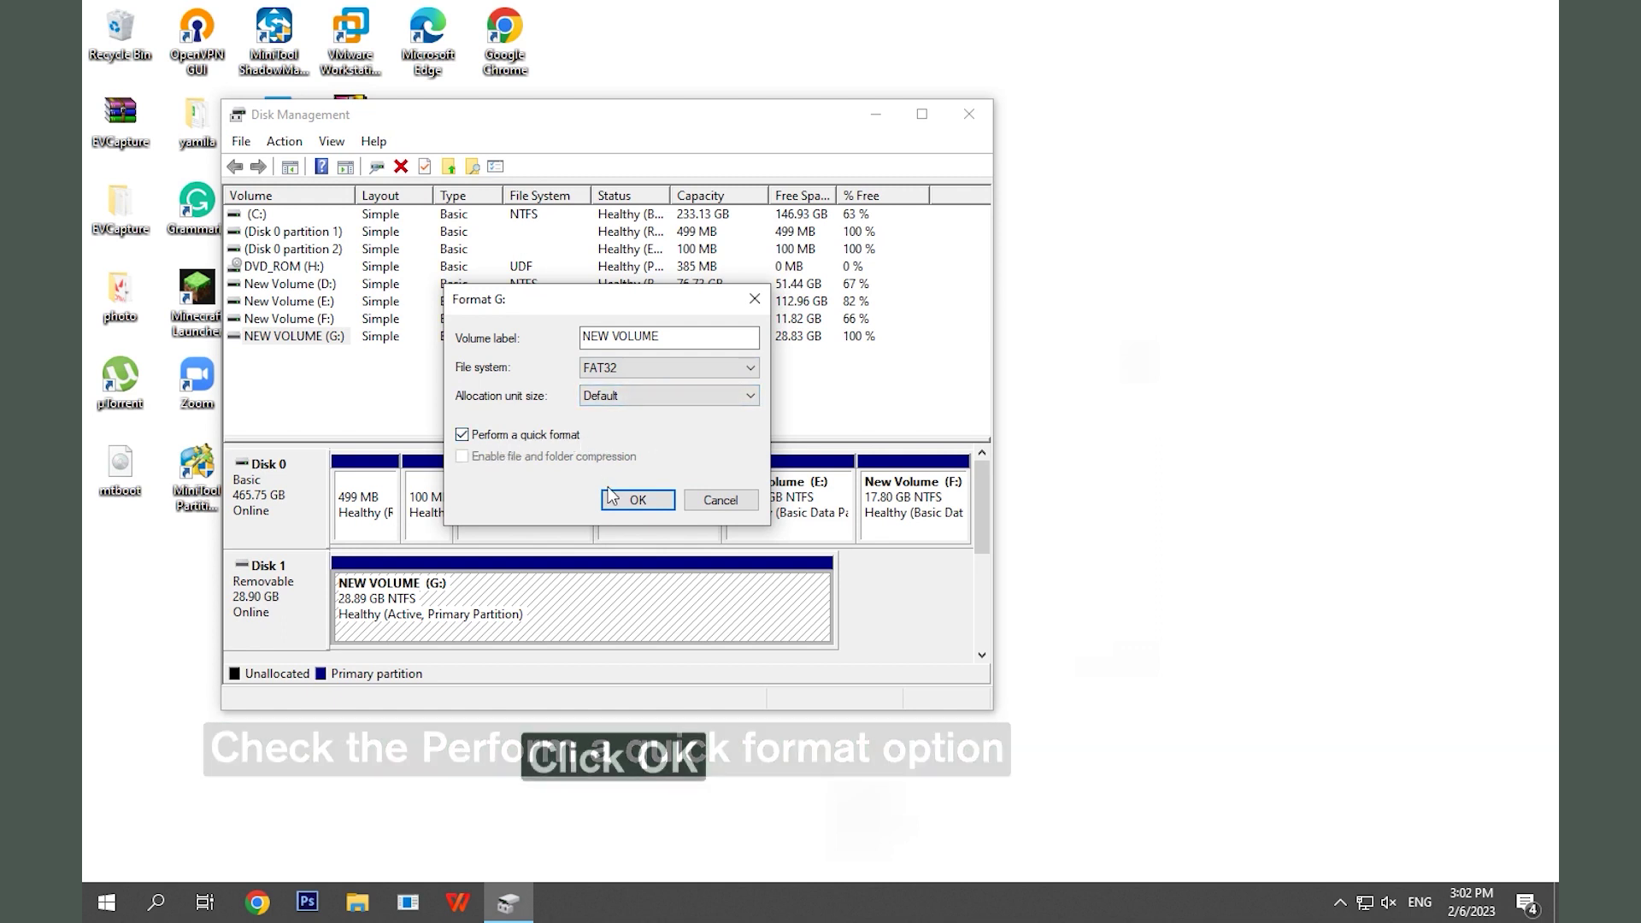
pyautogui.click(636, 500)
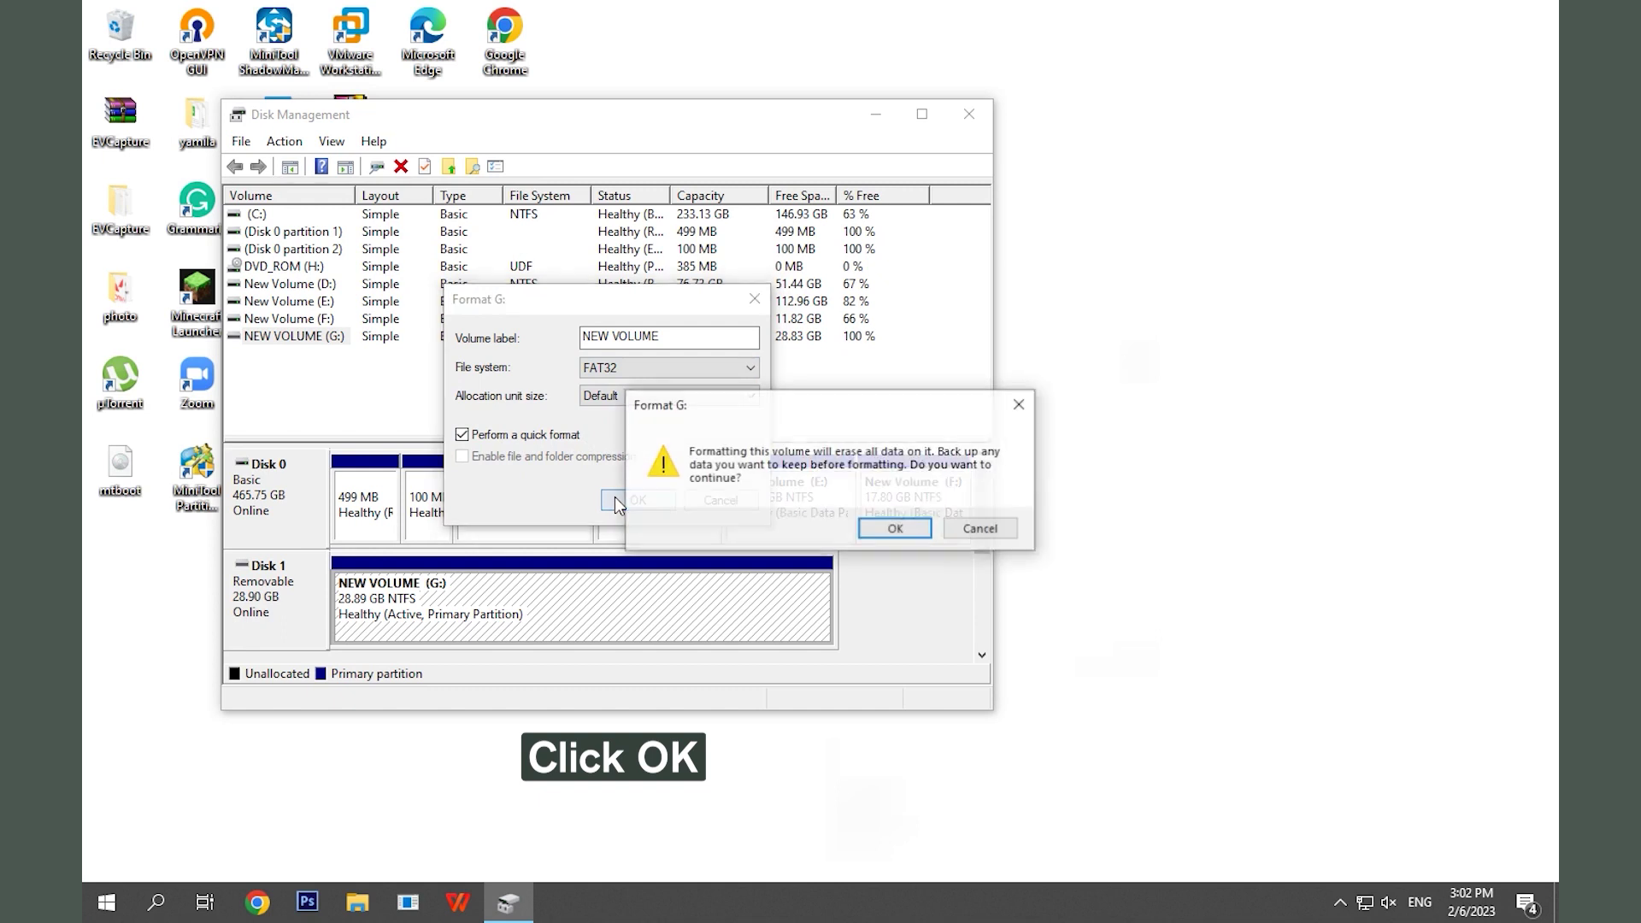
pyautogui.click(875, 530)
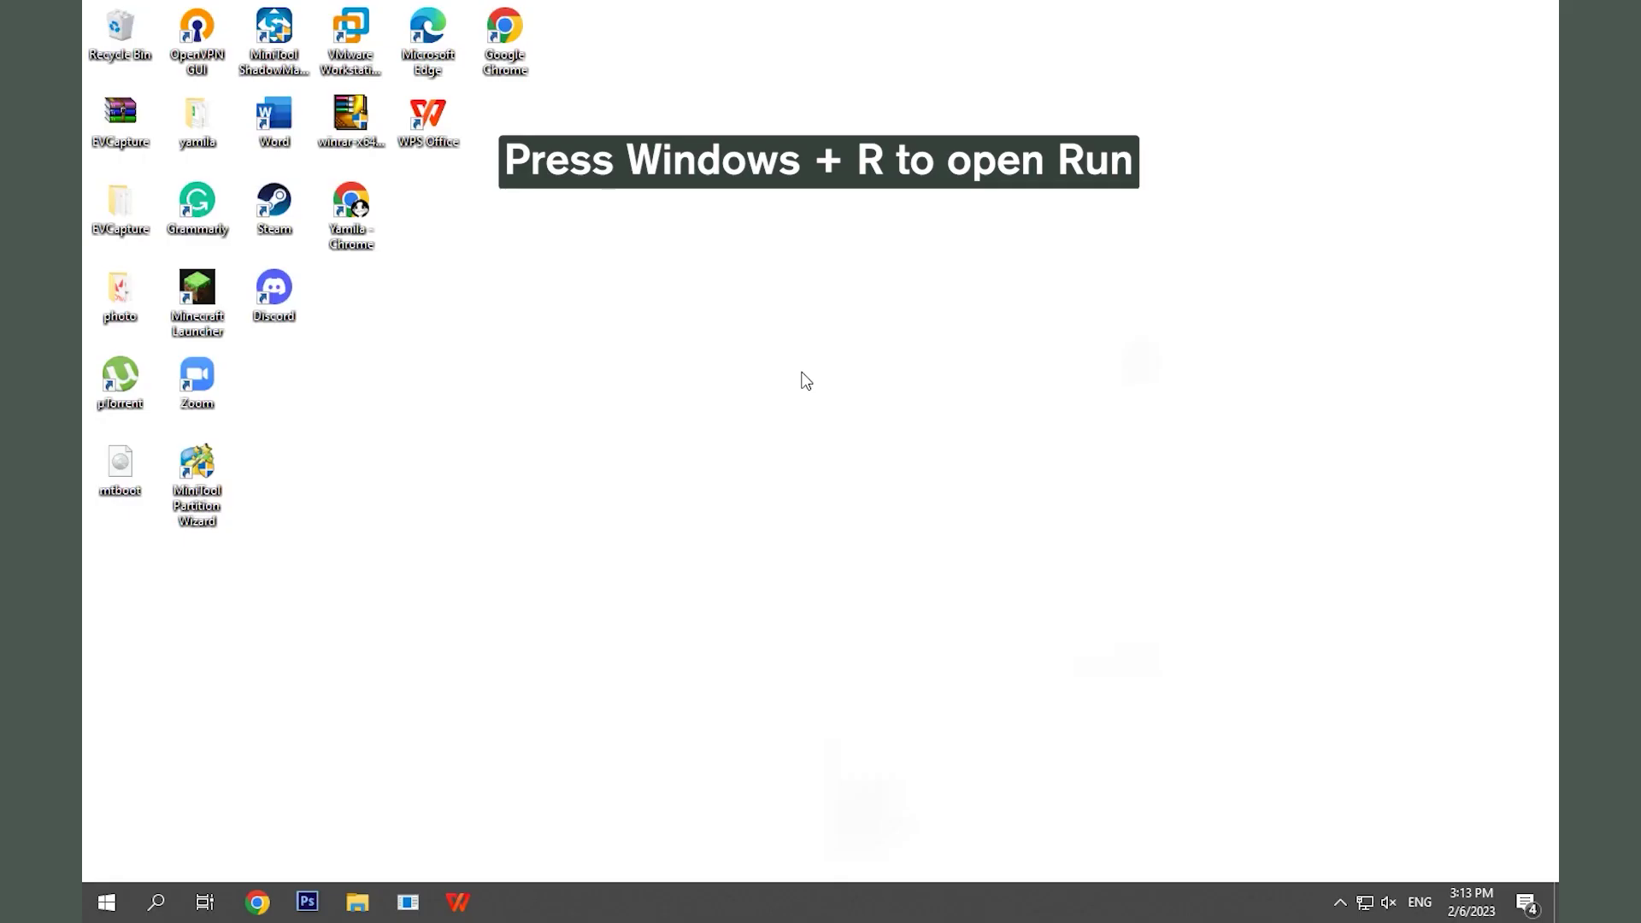
# Launch Command Prompt by running cmd from the Run dialog.
pyautogui.press('super+r')
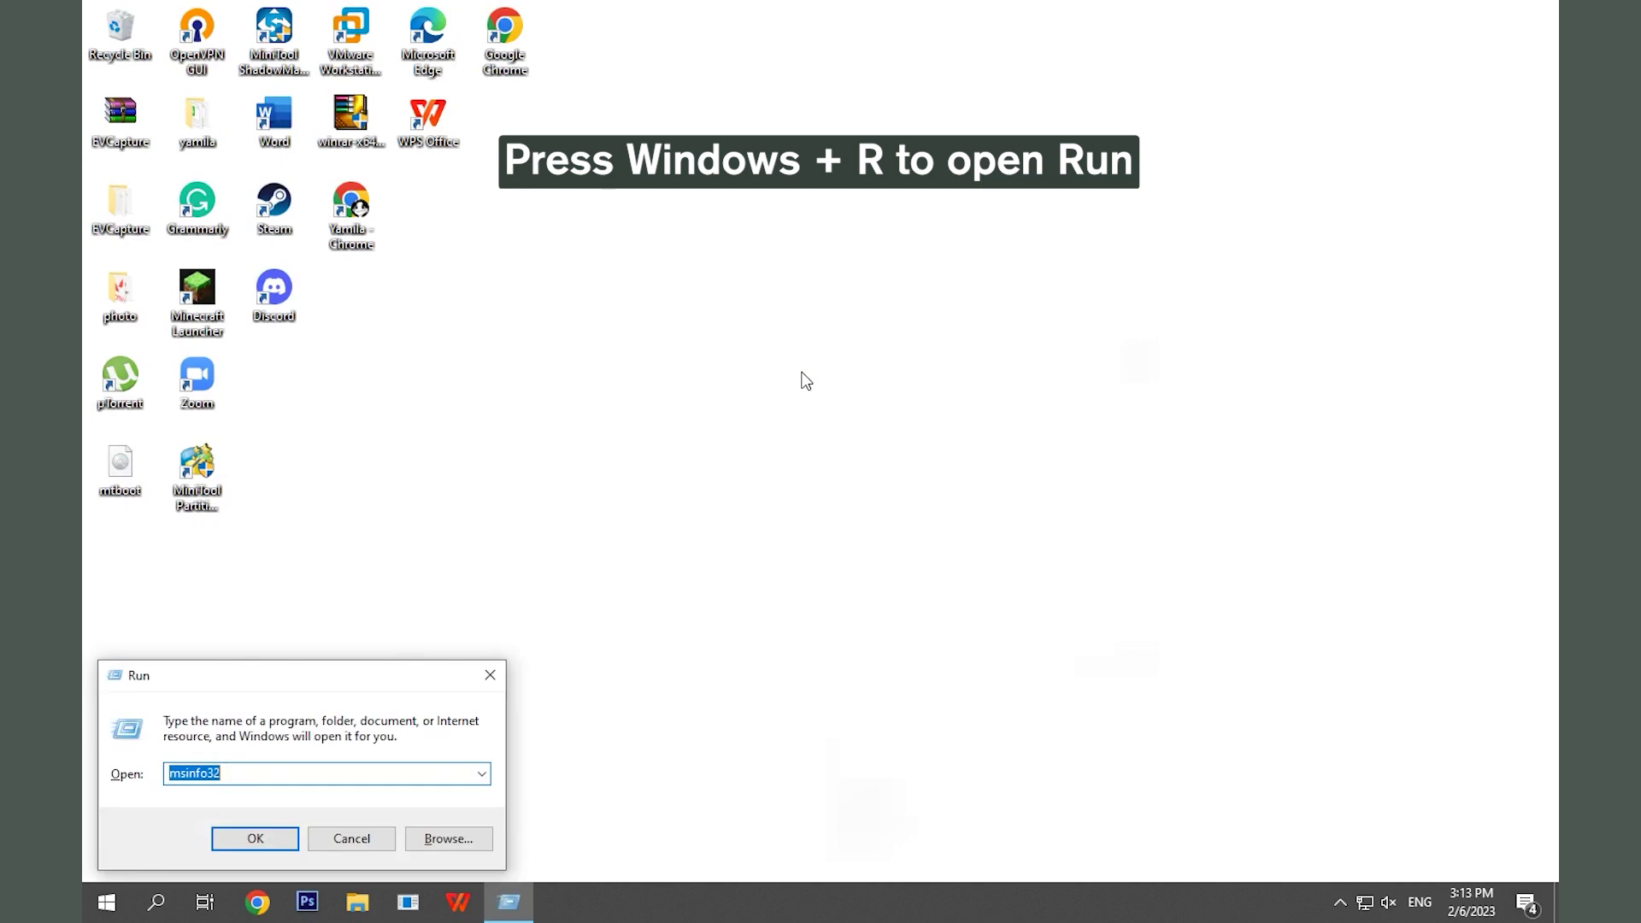
pyautogui.write('cmd')
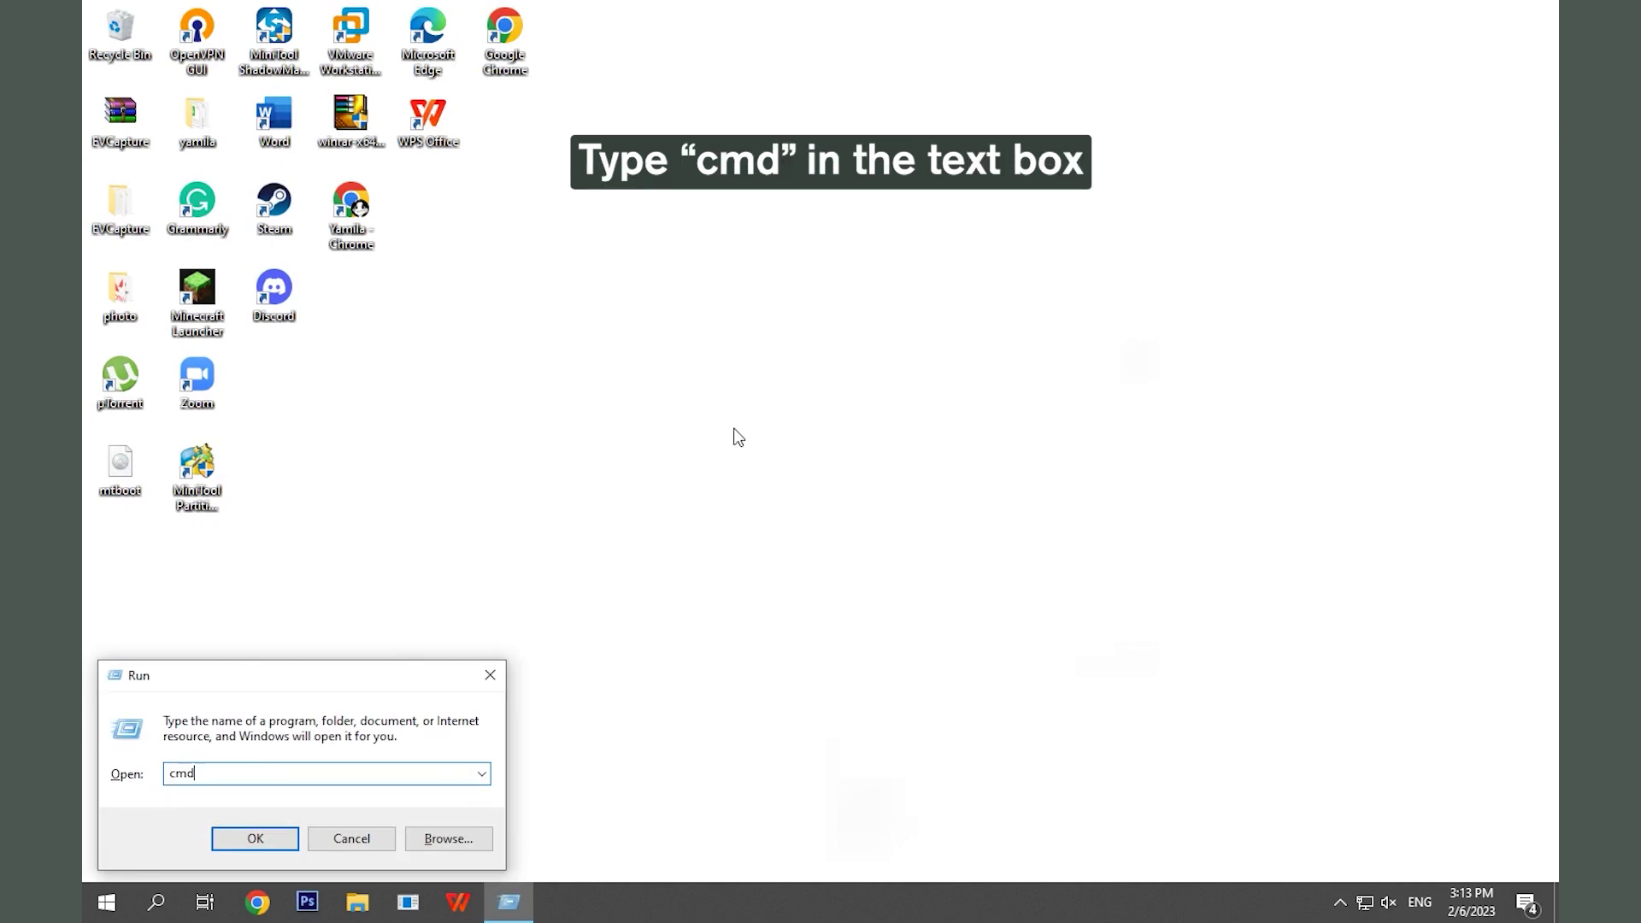
pyautogui.click(282, 841)
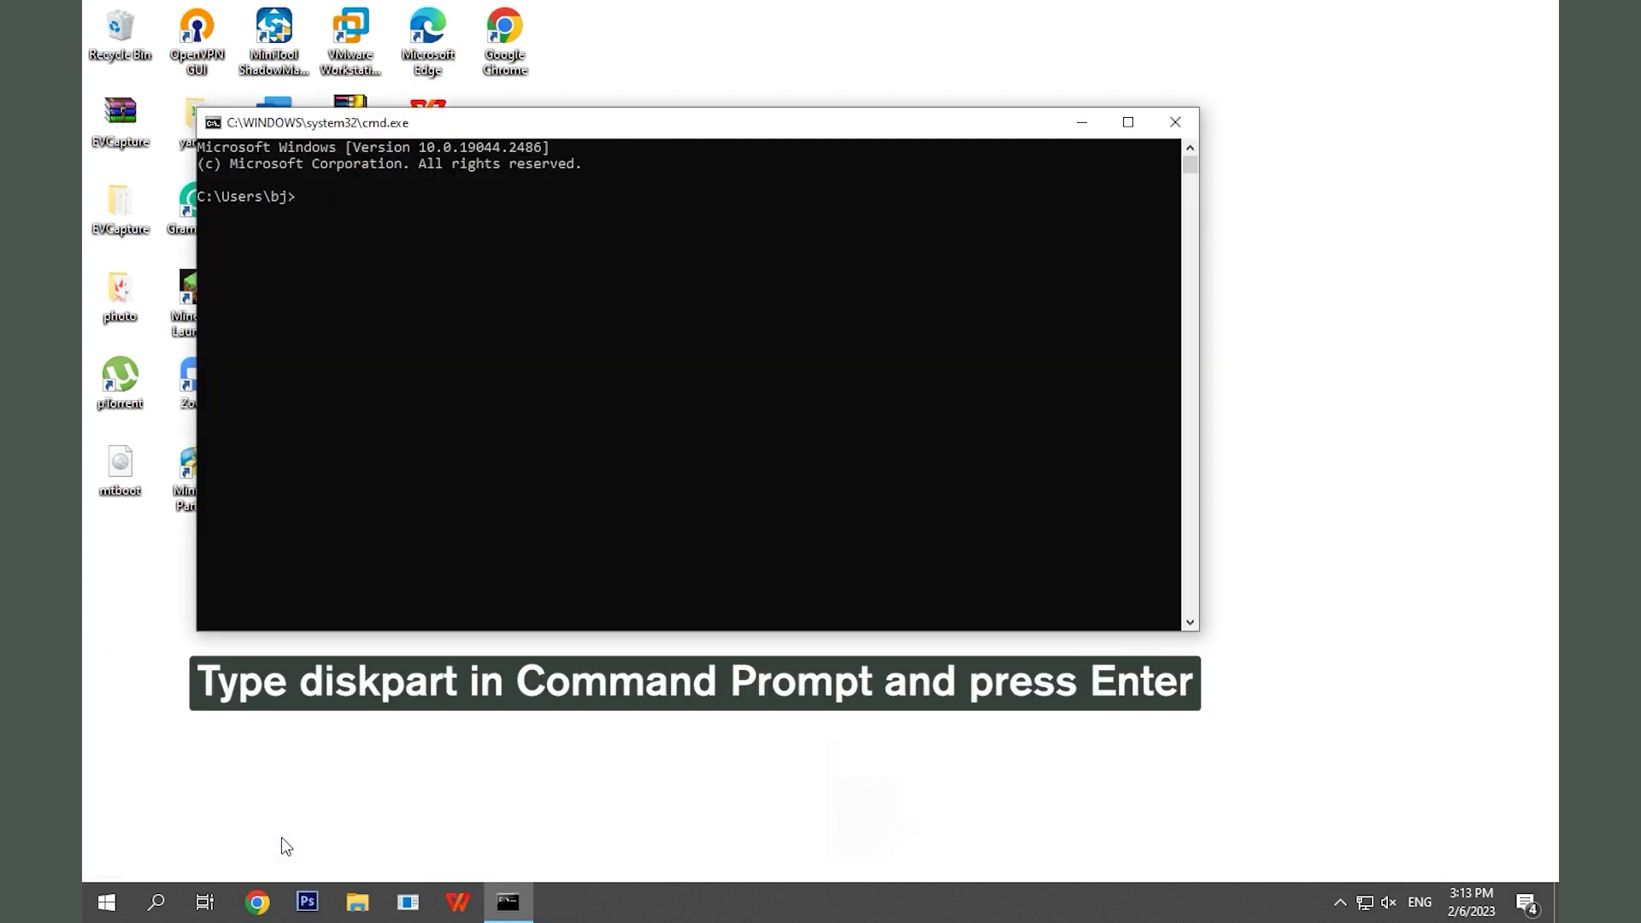
# Start DiskPart with the diskpart command.
pyautogui.write('diskpart')
pyautogui.press('Return')
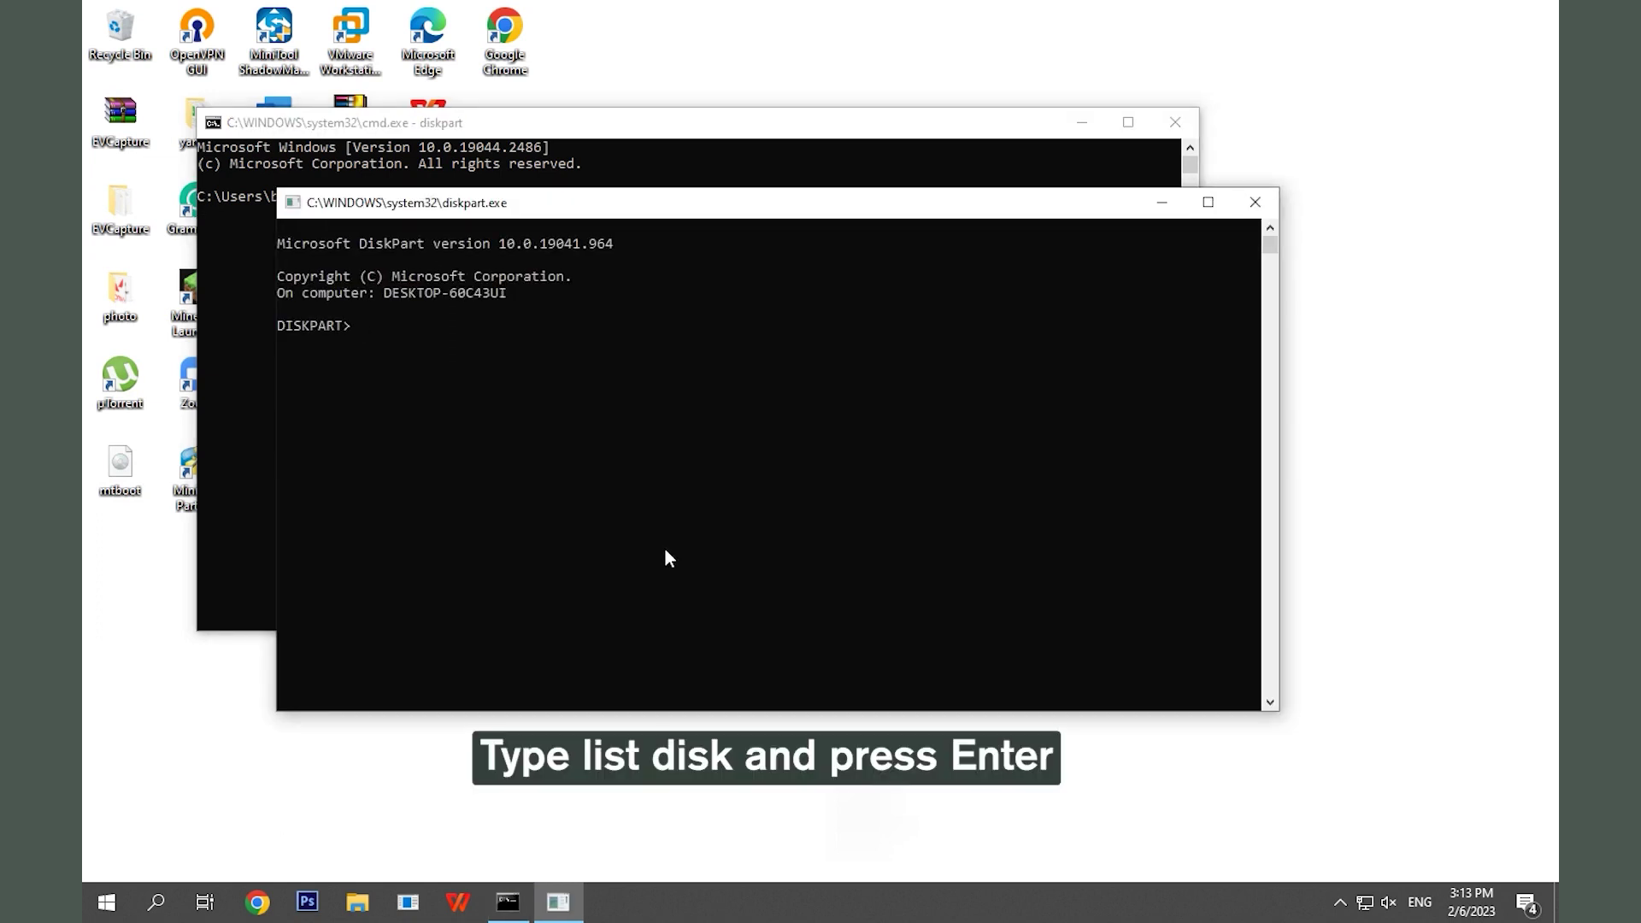
# List disks, select disk 1, list its partitions, and type select partition 1.
pyautogui.write('list disk')
pyautogui.press('Return')
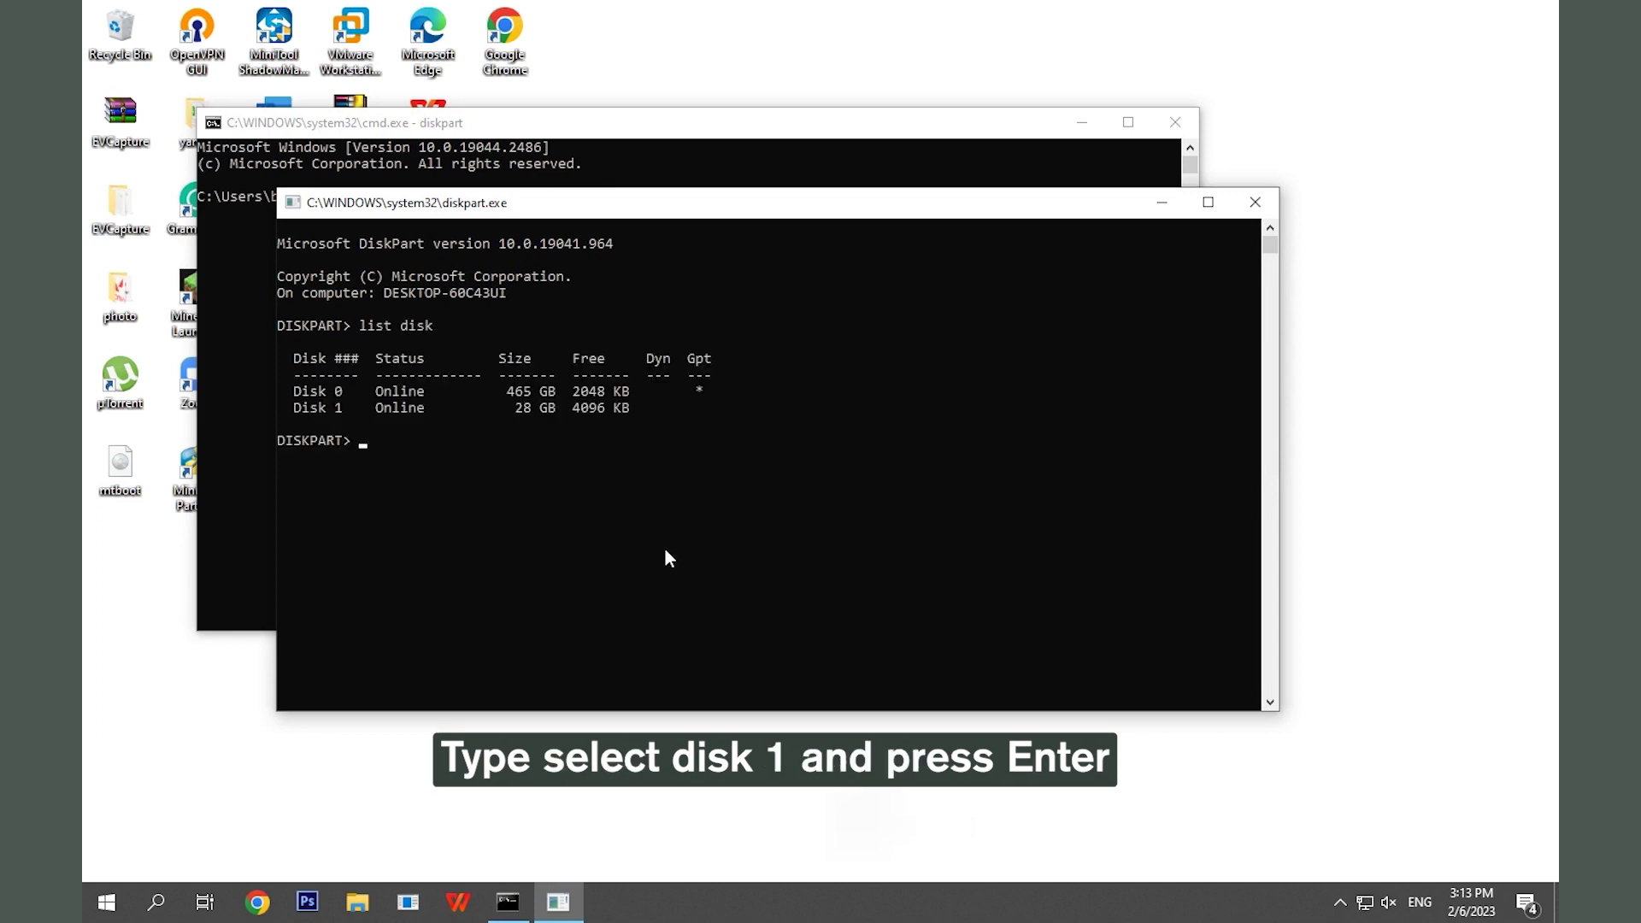
pyautogui.write('select disk 1')
pyautogui.press('Return')
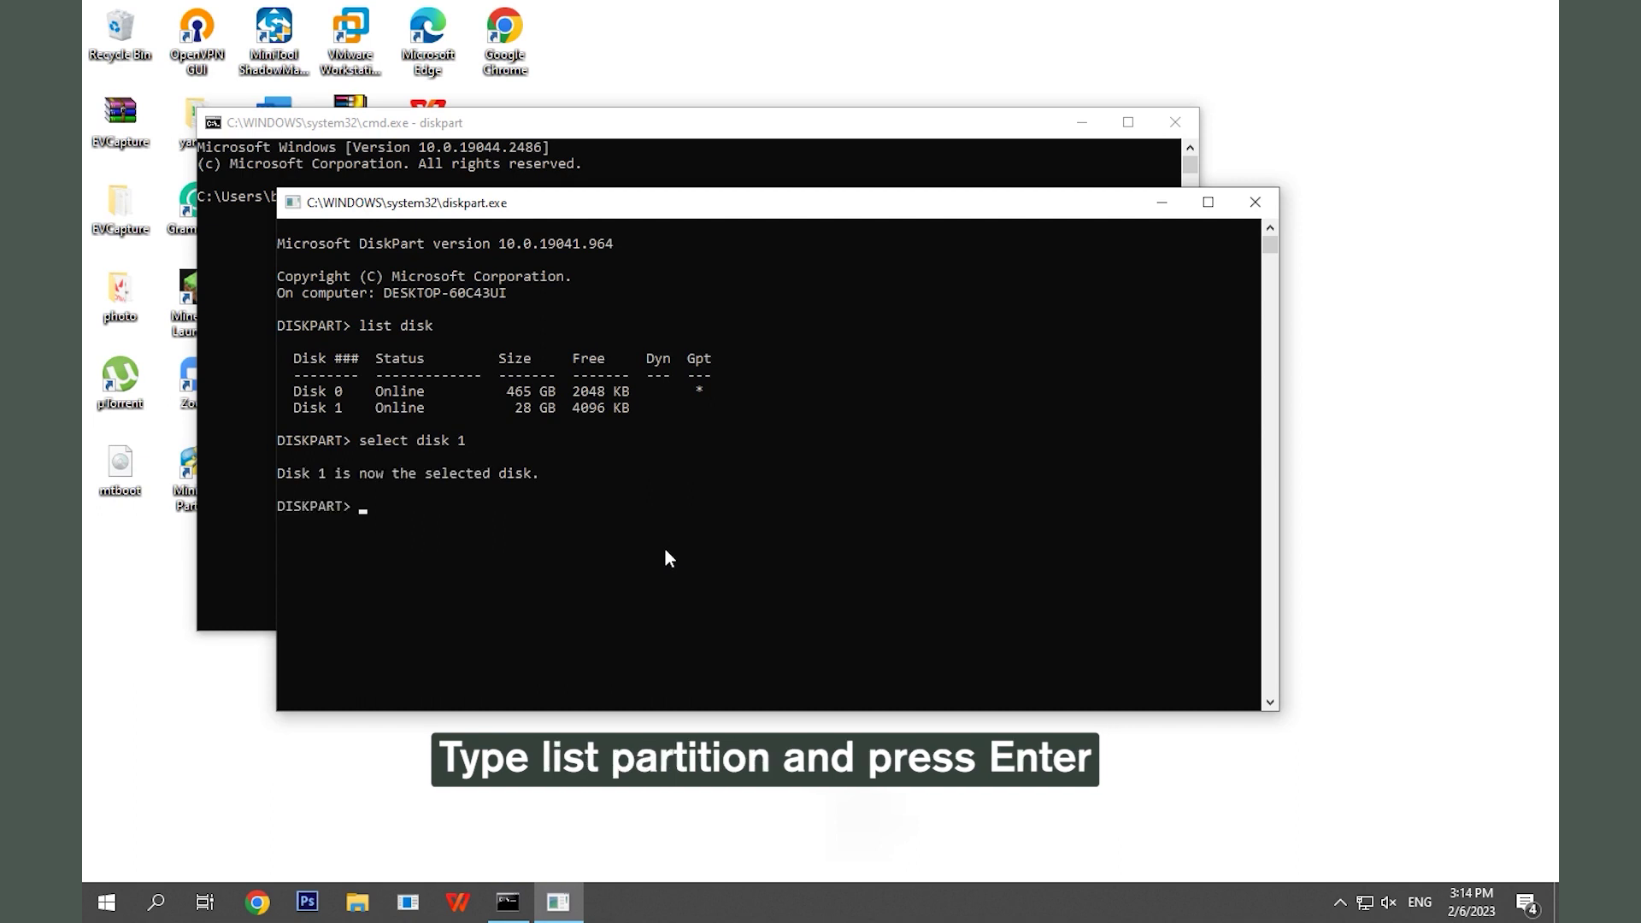
pyautogui.write('list partition')
pyautogui.press('Return')
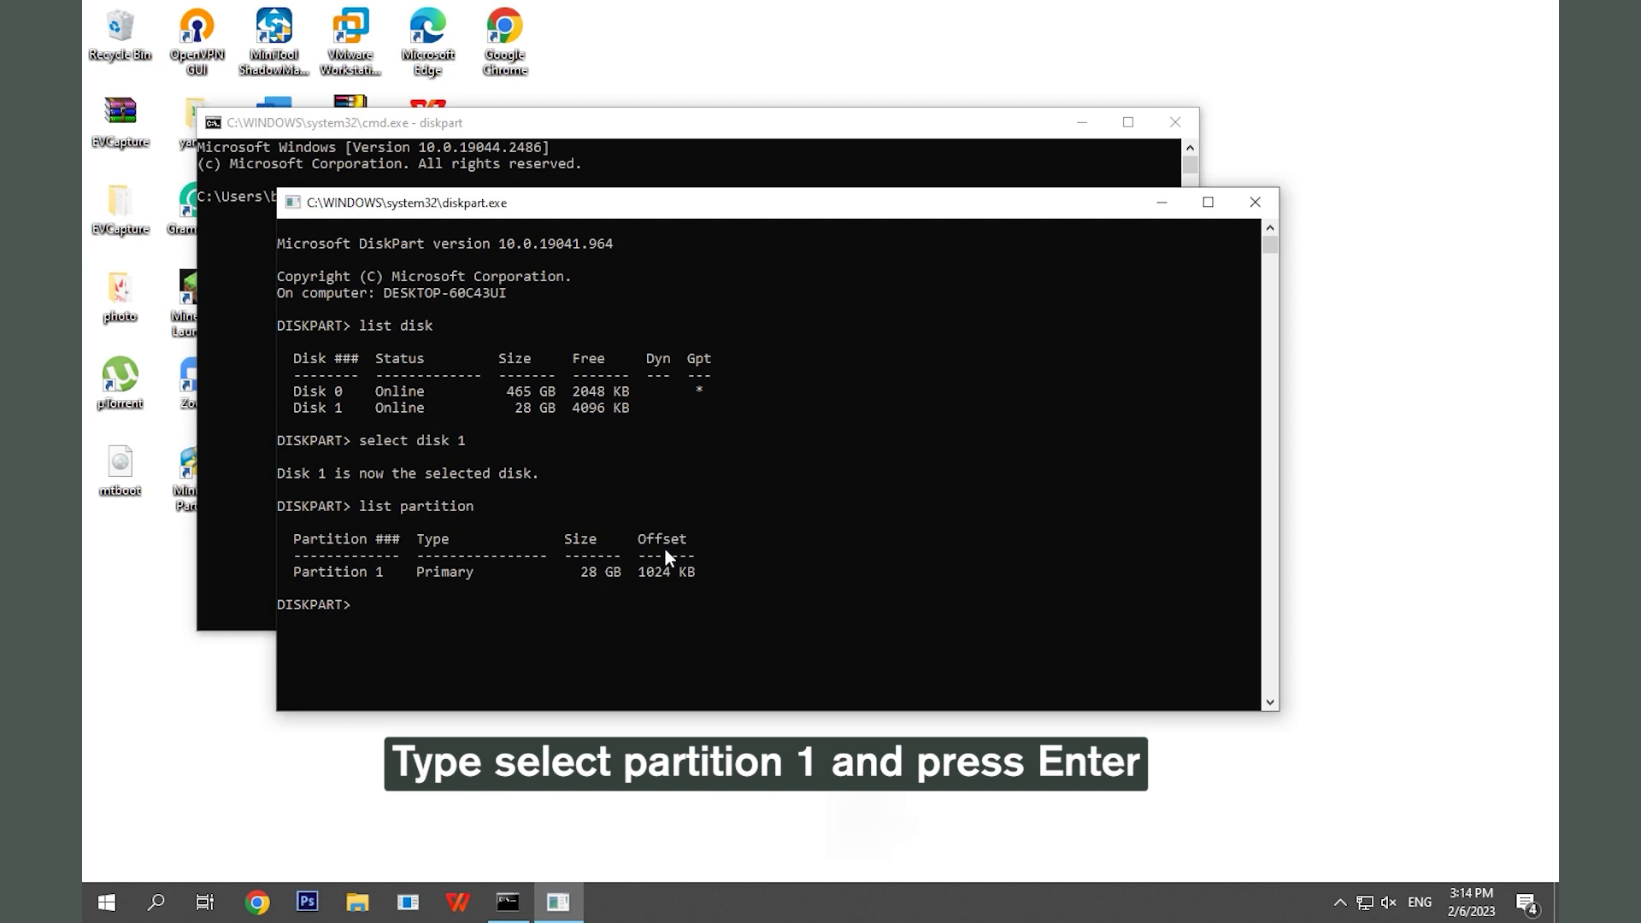
pyautogui.write('select partition 1')
# Select partition 1 and run format fs=fat32 quick.
pyautogui.press('Return')
pyautogui.write('fo')
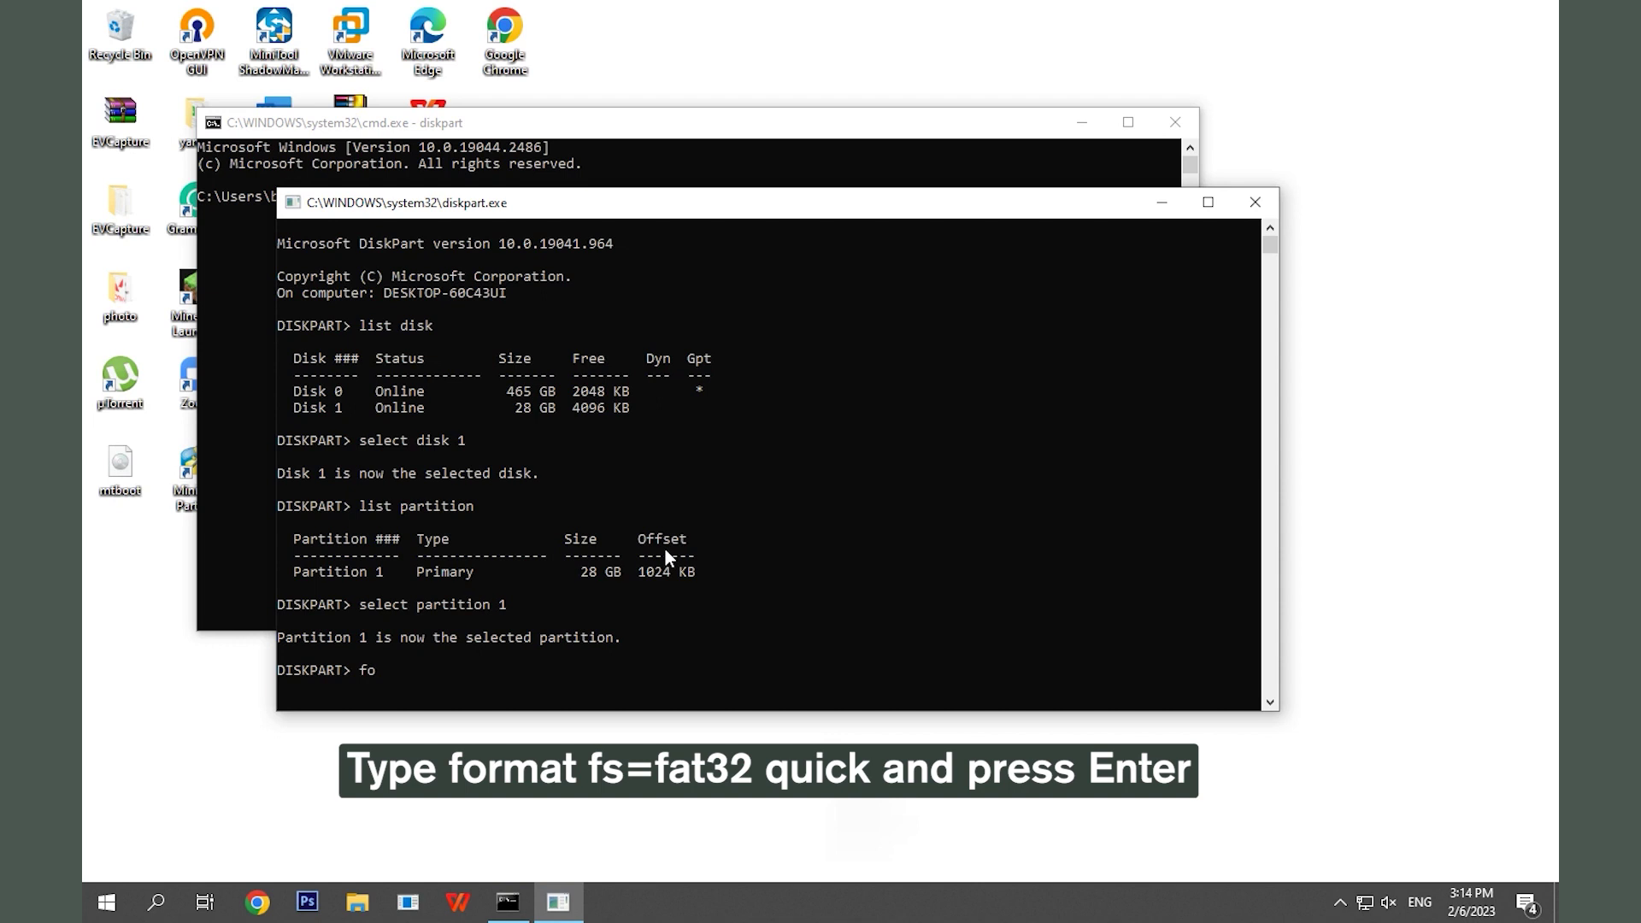
pyautogui.write('rmat fs=fat32 quick')
pyautogui.press('Return')
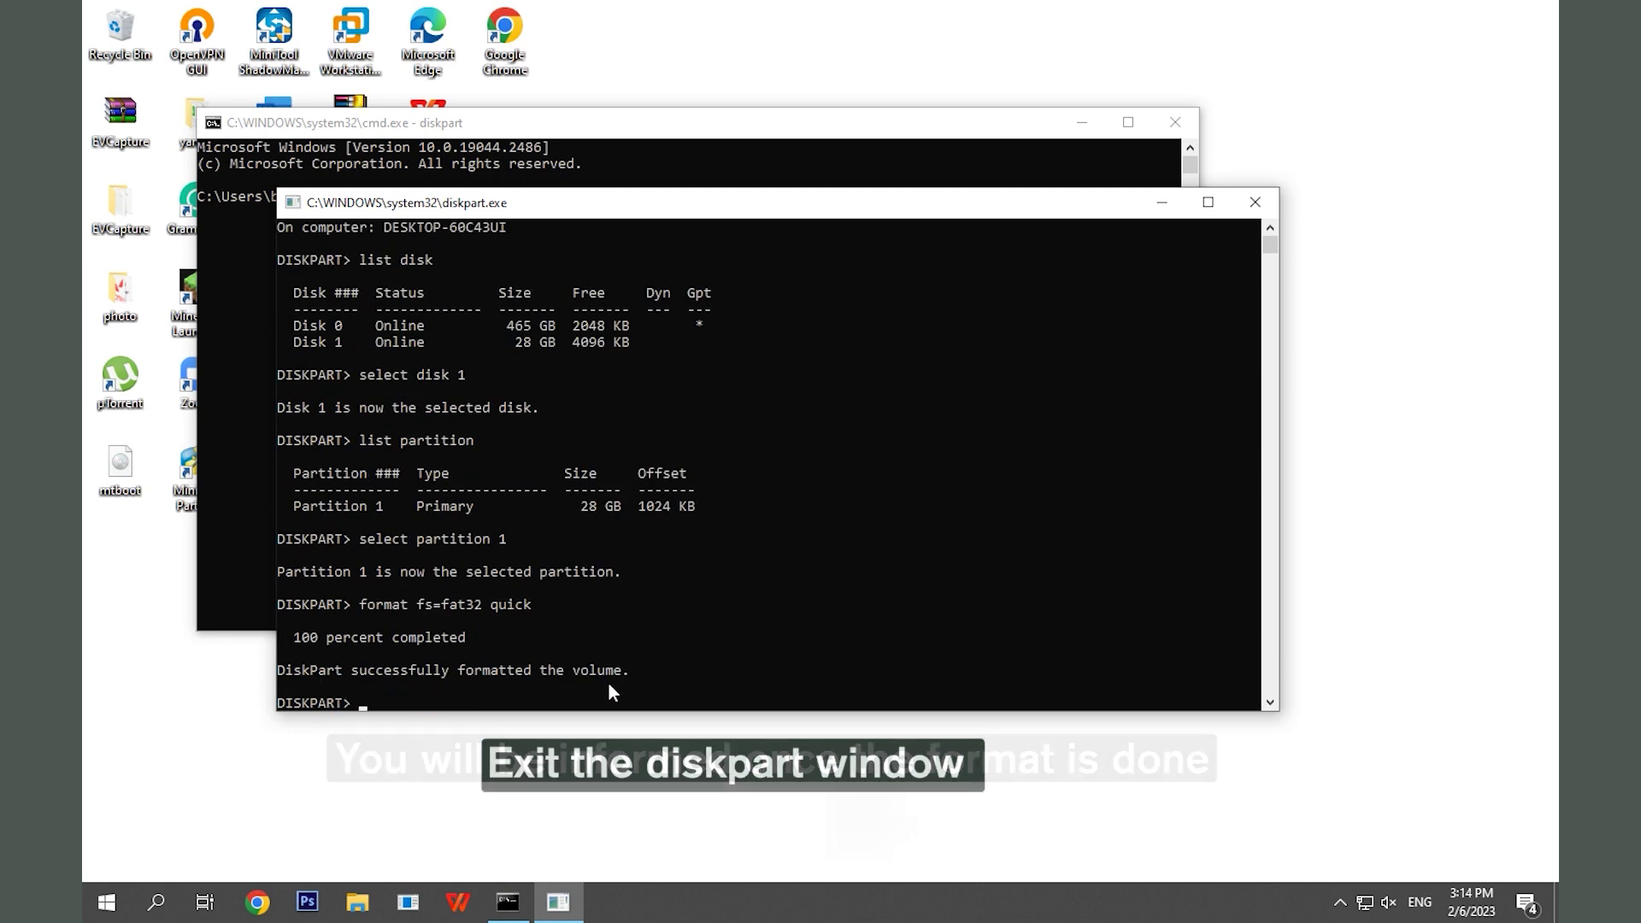
# Close the DiskPart window and then the Command Prompt window.
pyautogui.click(1263, 208)
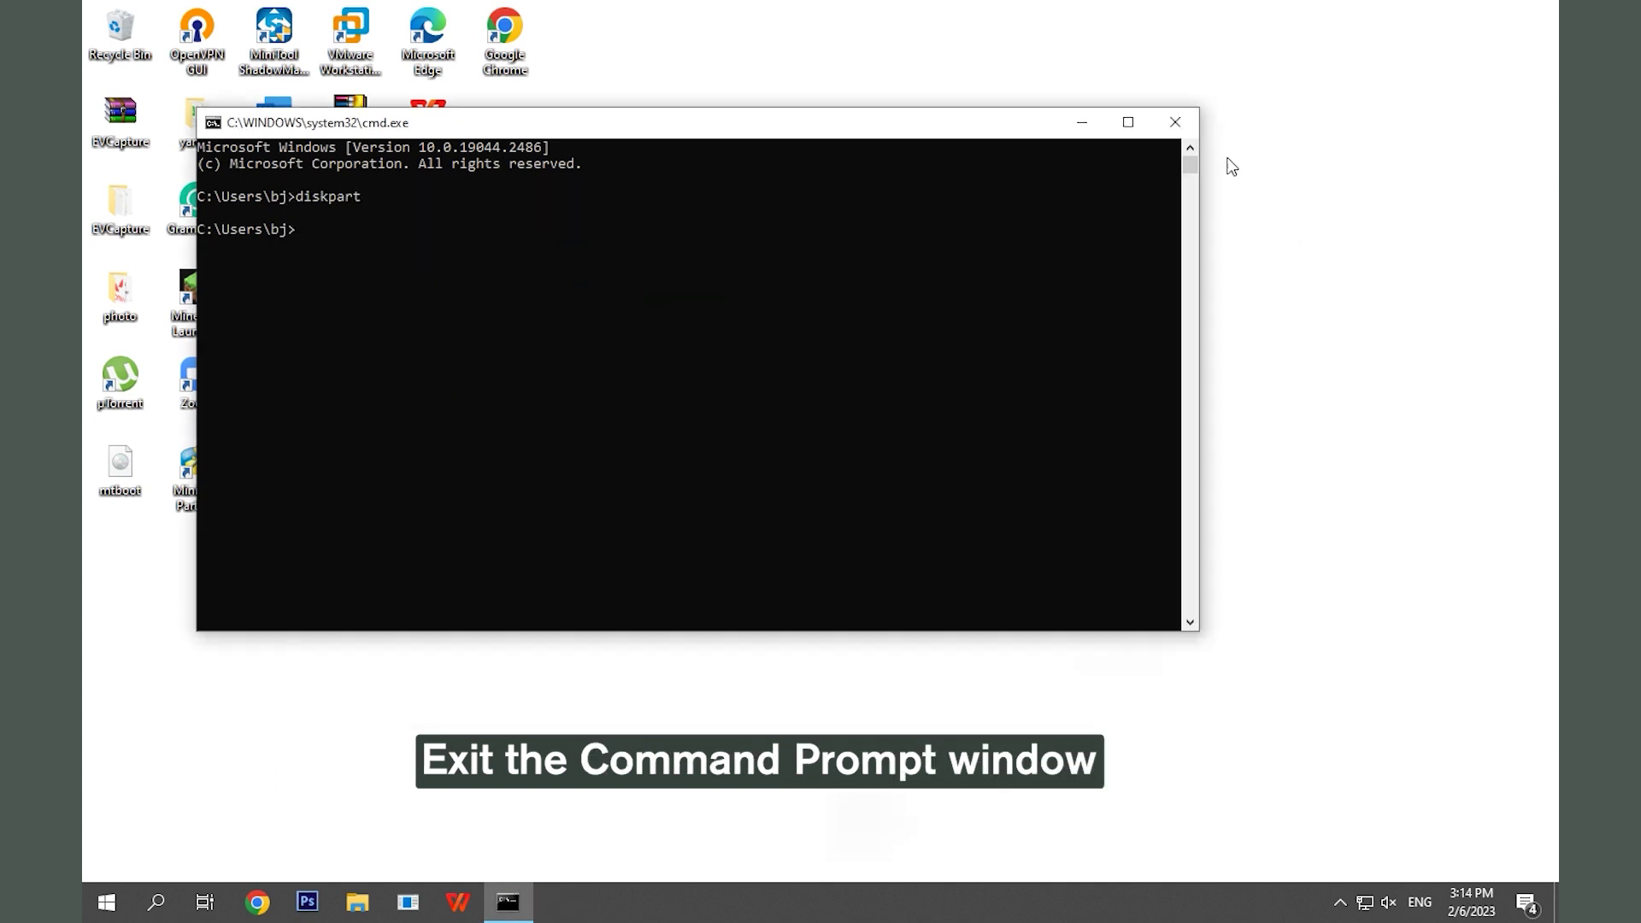
pyautogui.click(1188, 133)
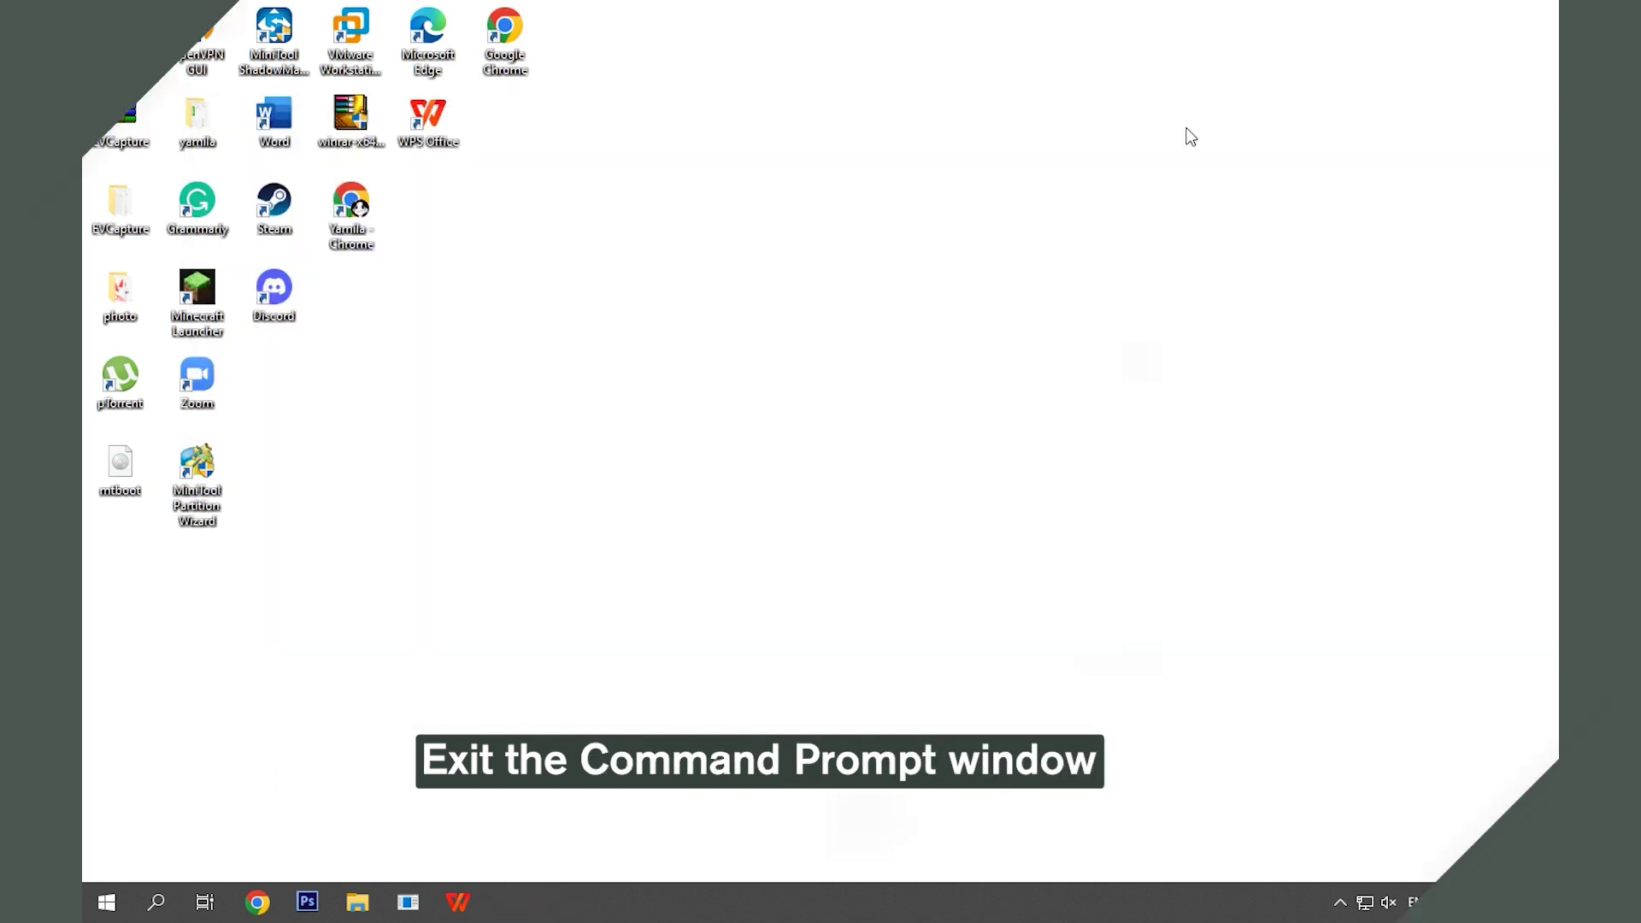